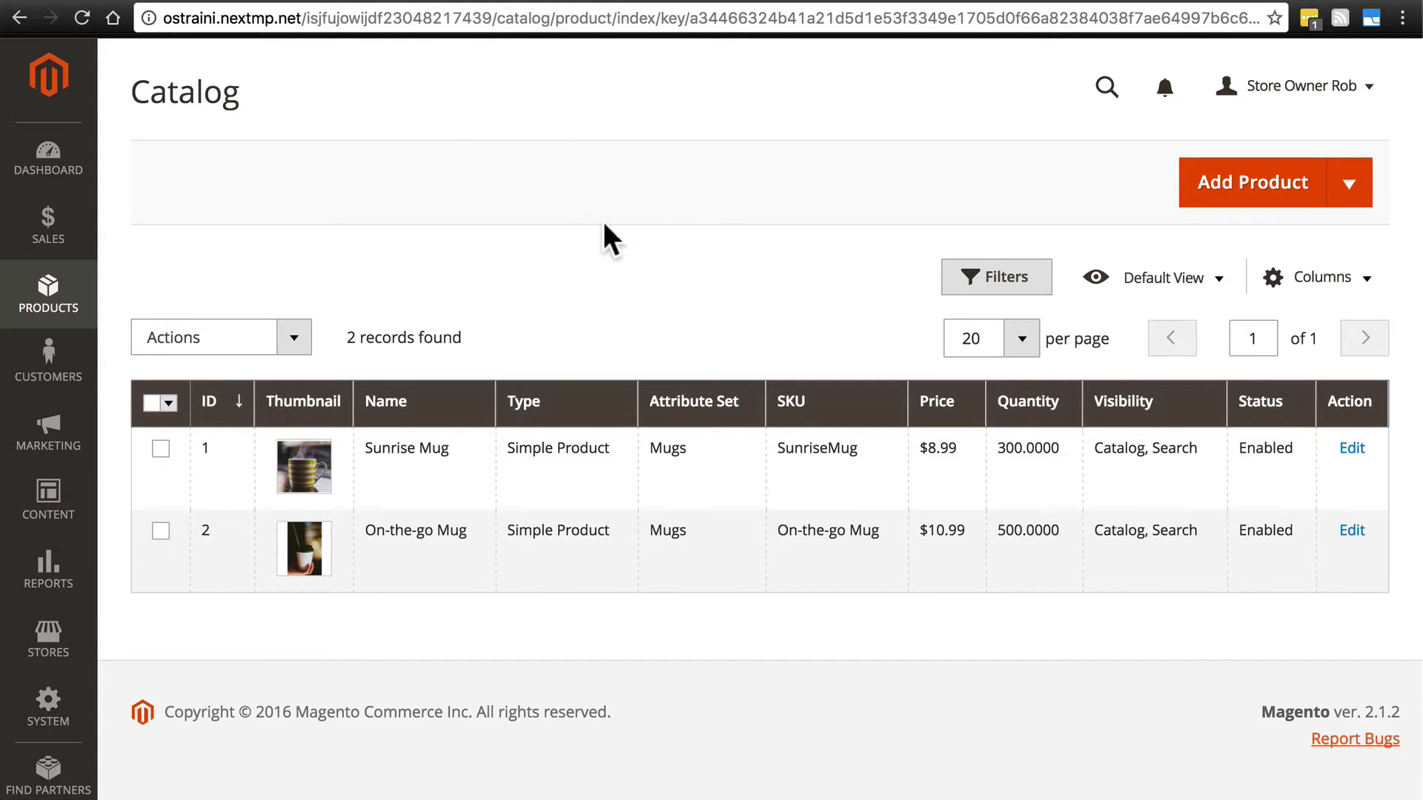
# - Start a new simple product and assign it the Mugs attribute set
pyautogui.click(1349, 189)
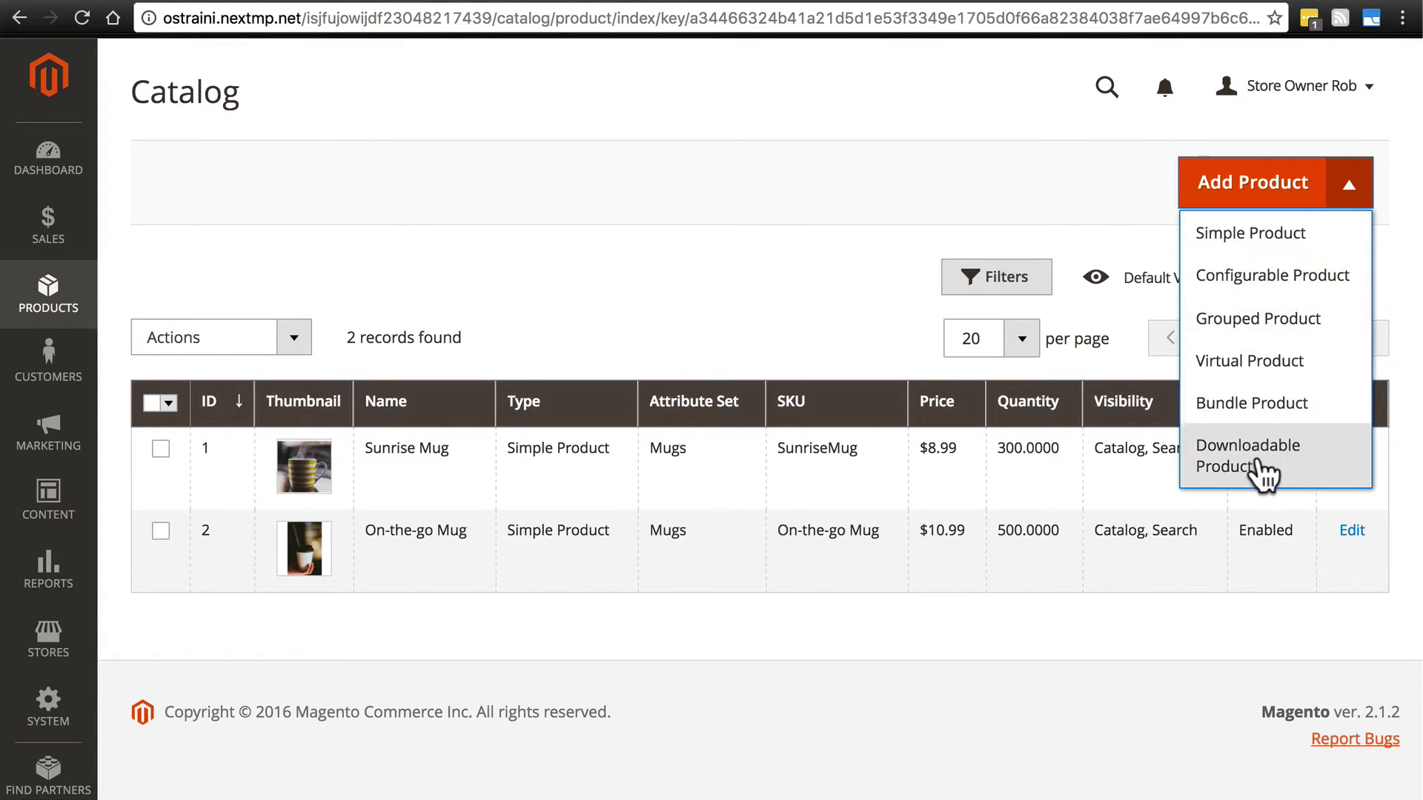
pyautogui.click(1258, 240)
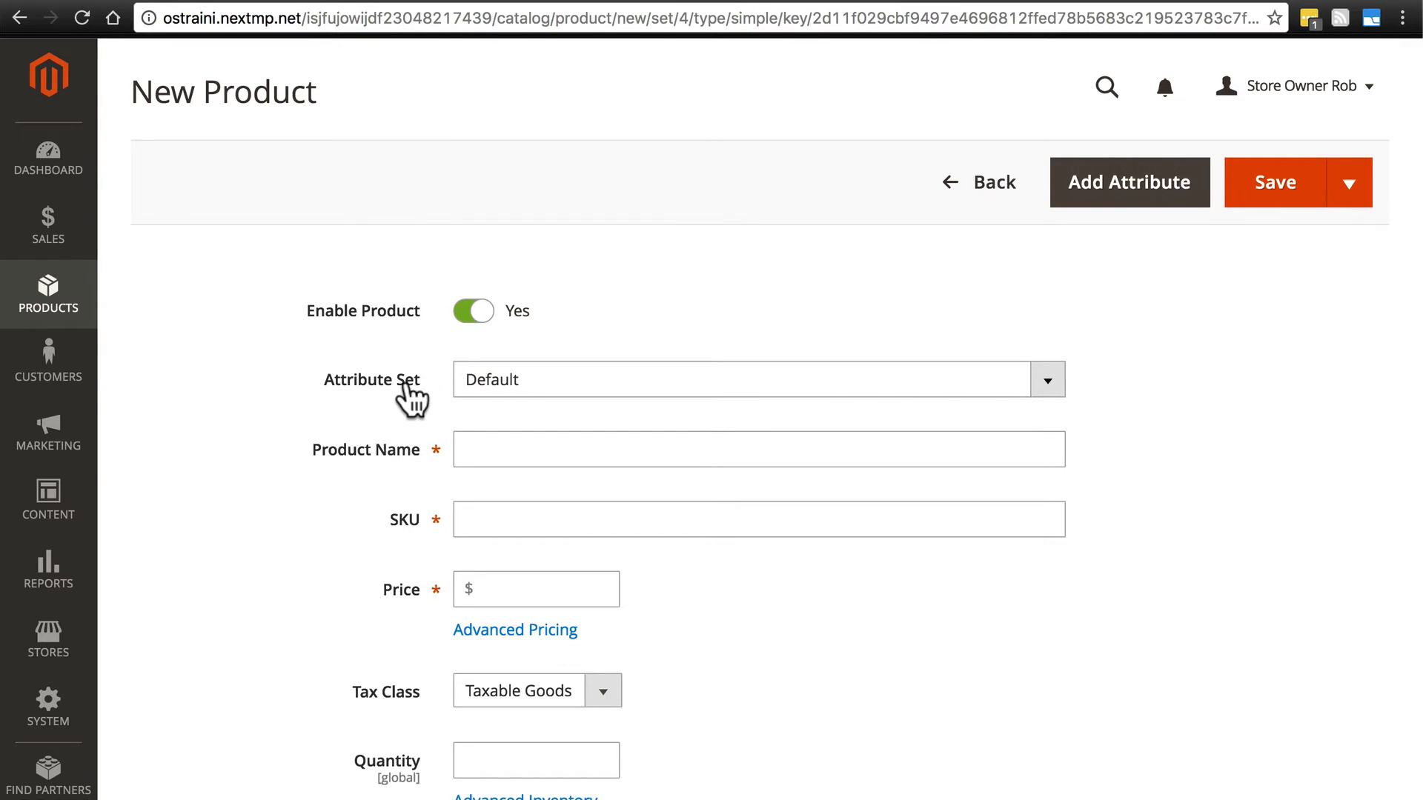
pyautogui.click(508, 391)
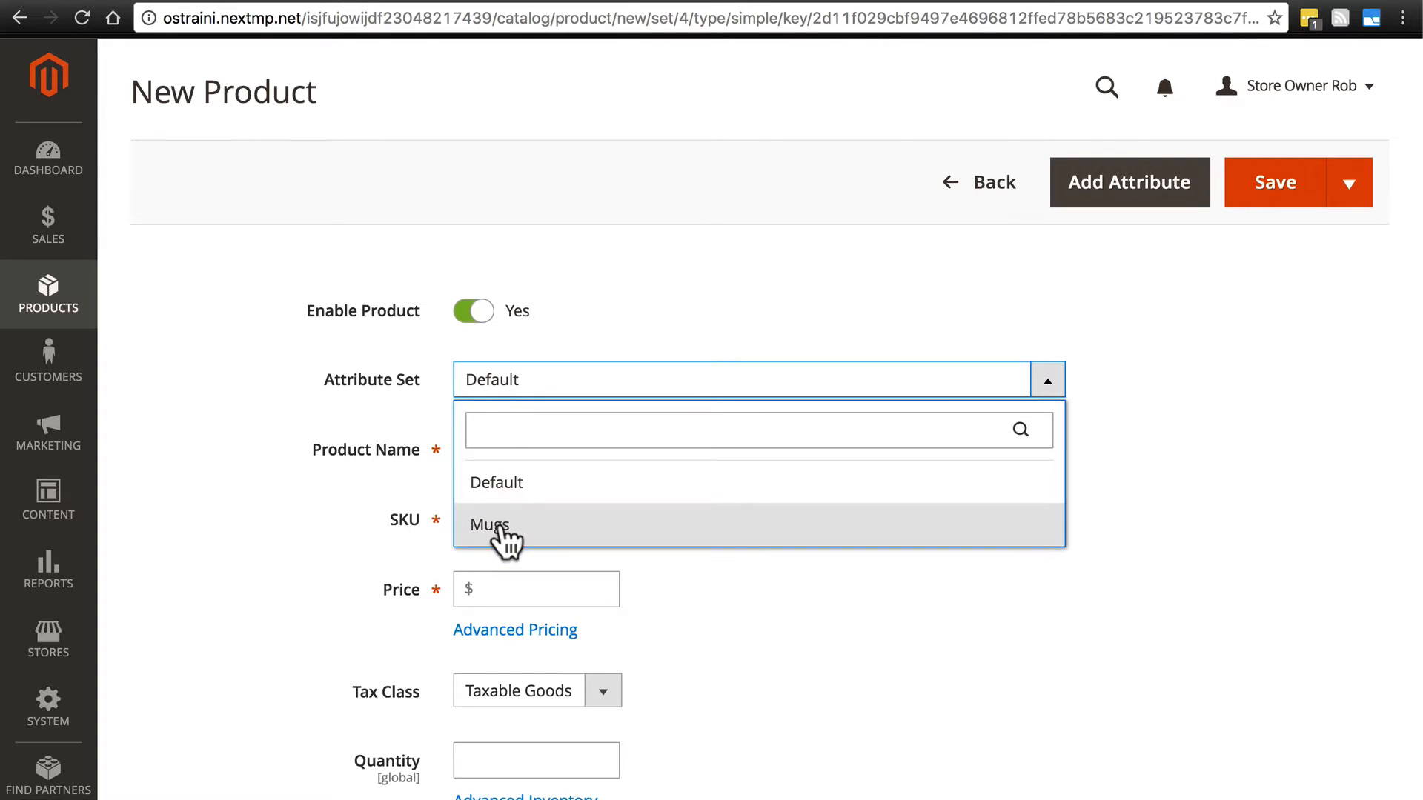
pyautogui.click(492, 524)
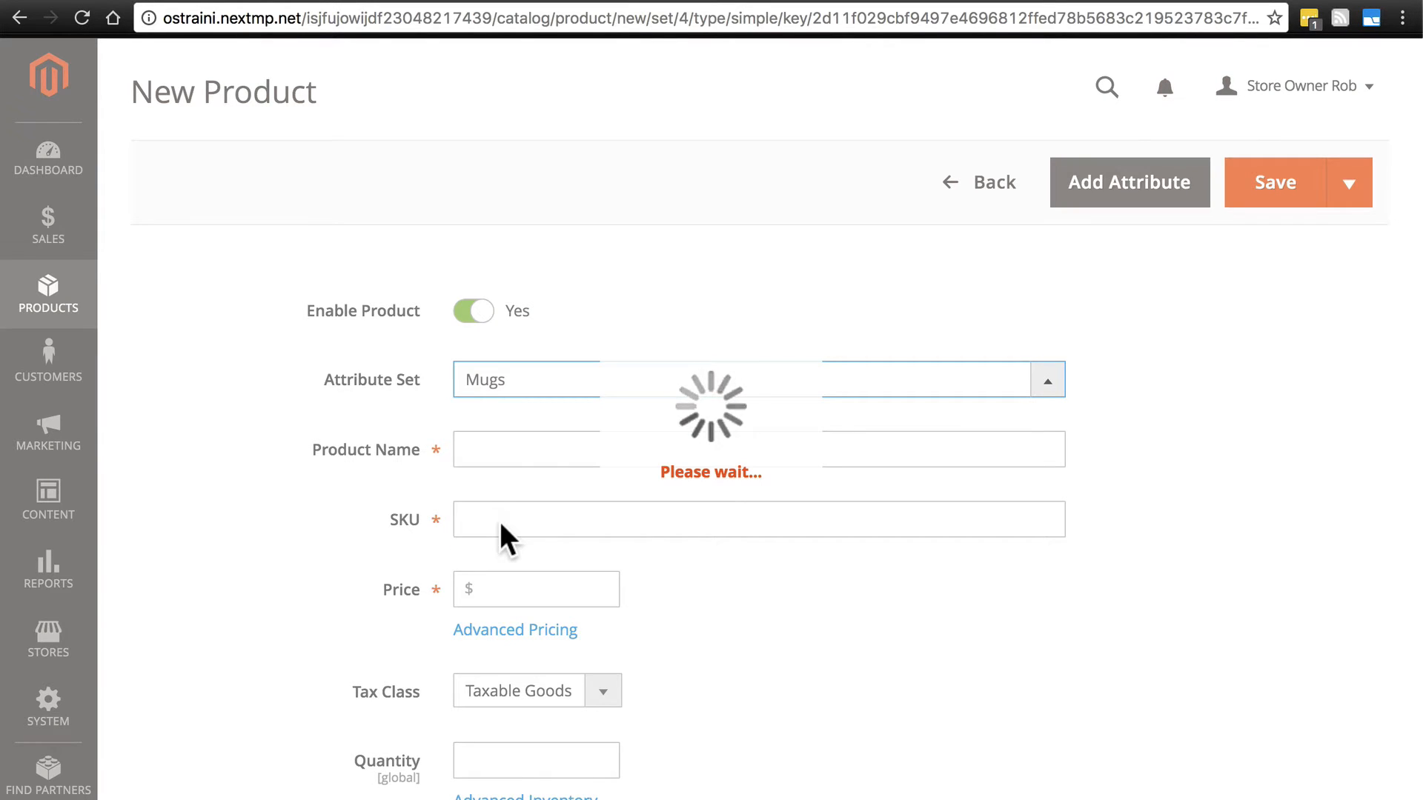
# - Name the product "Camper's Thermos"
pyautogui.click(514, 448)
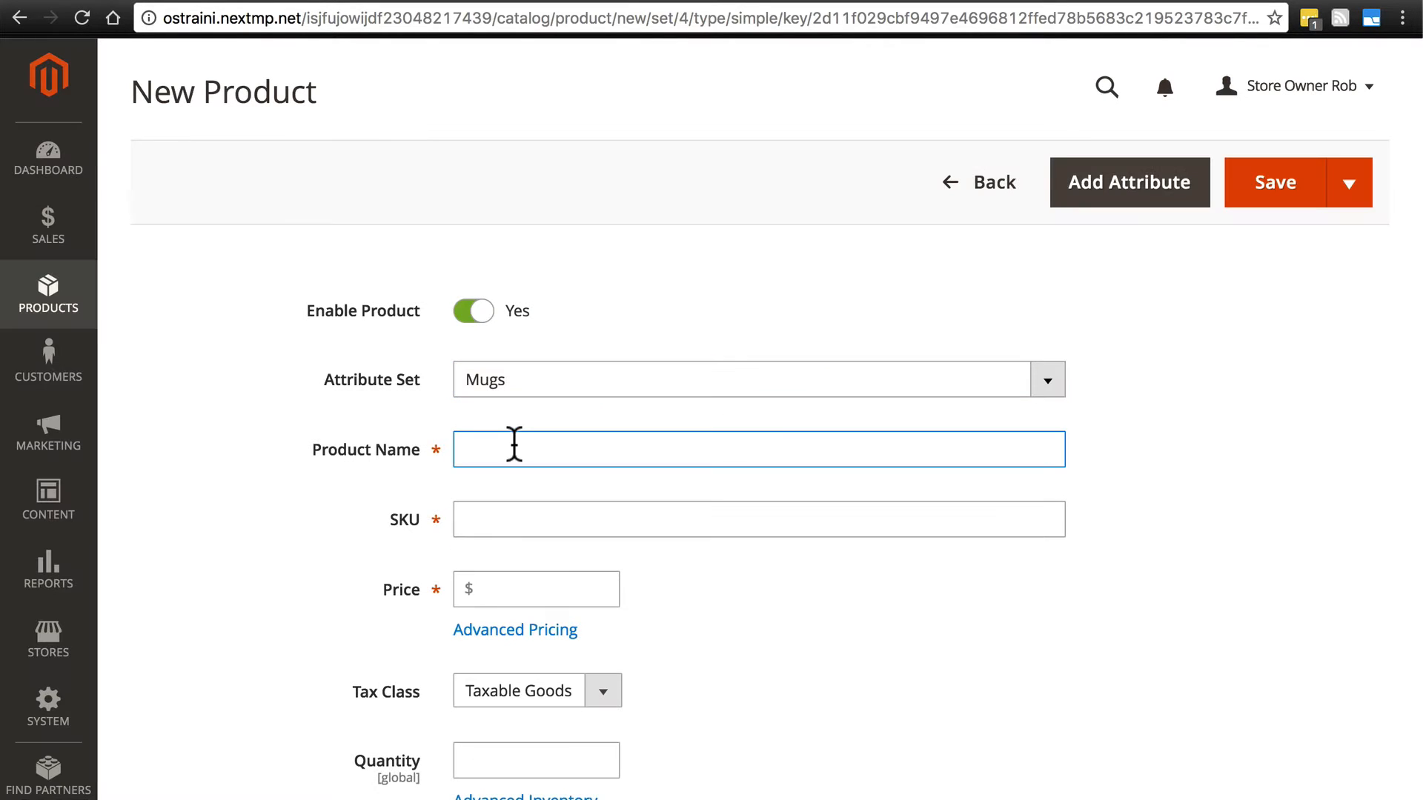
pyautogui.write('Camper')
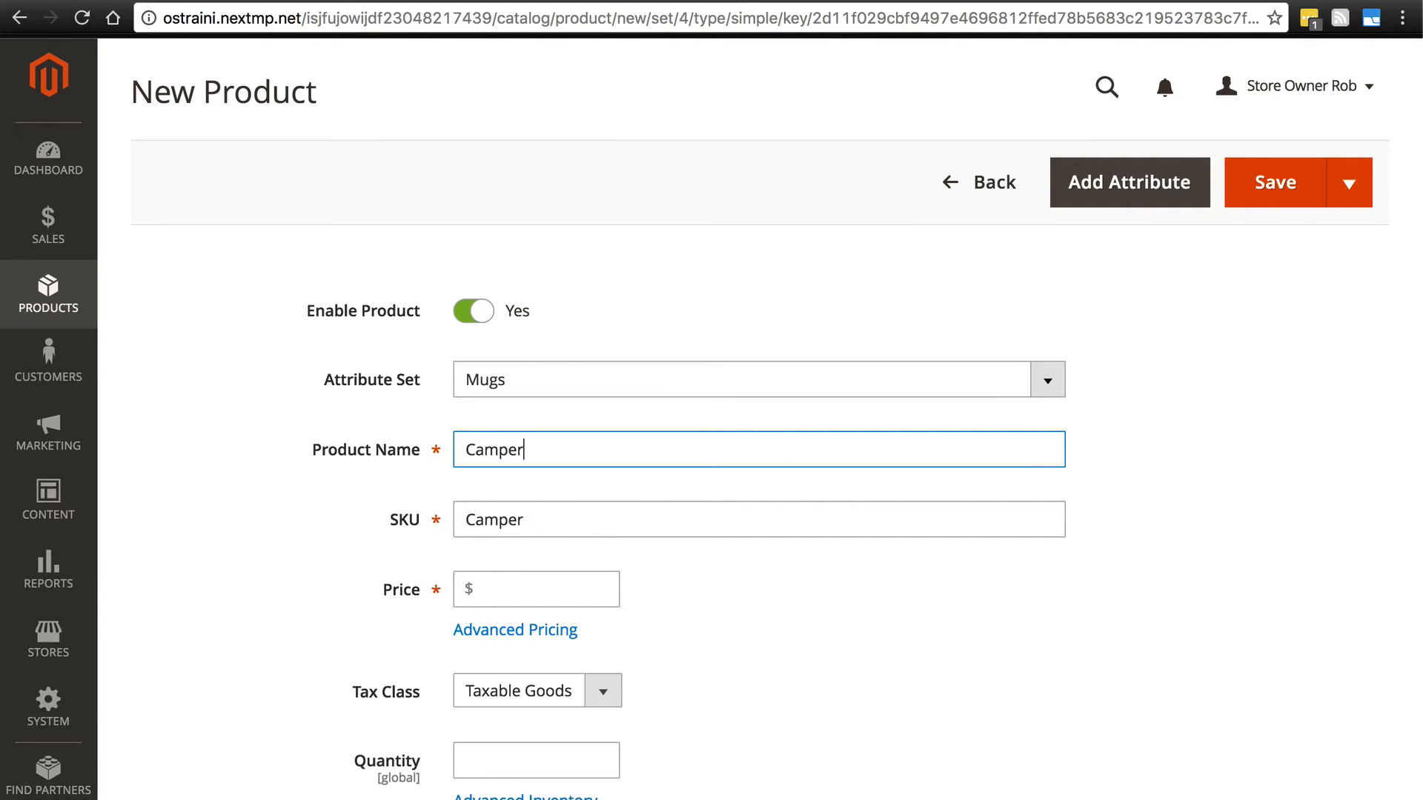
pyautogui.write("'s Thermos")
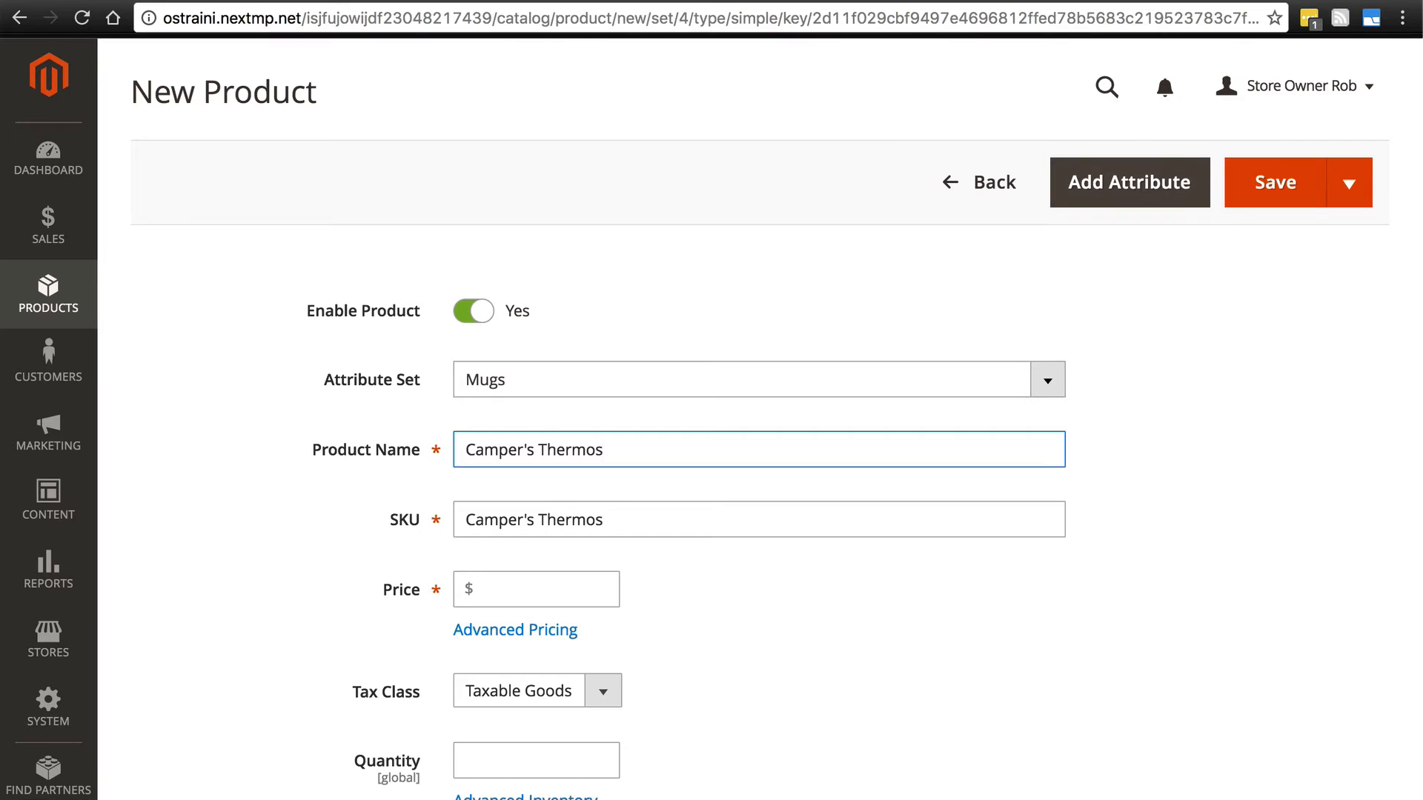
# - Set the product's price to $14.99
pyautogui.press('Tab')
pyautogui.press('Tab')
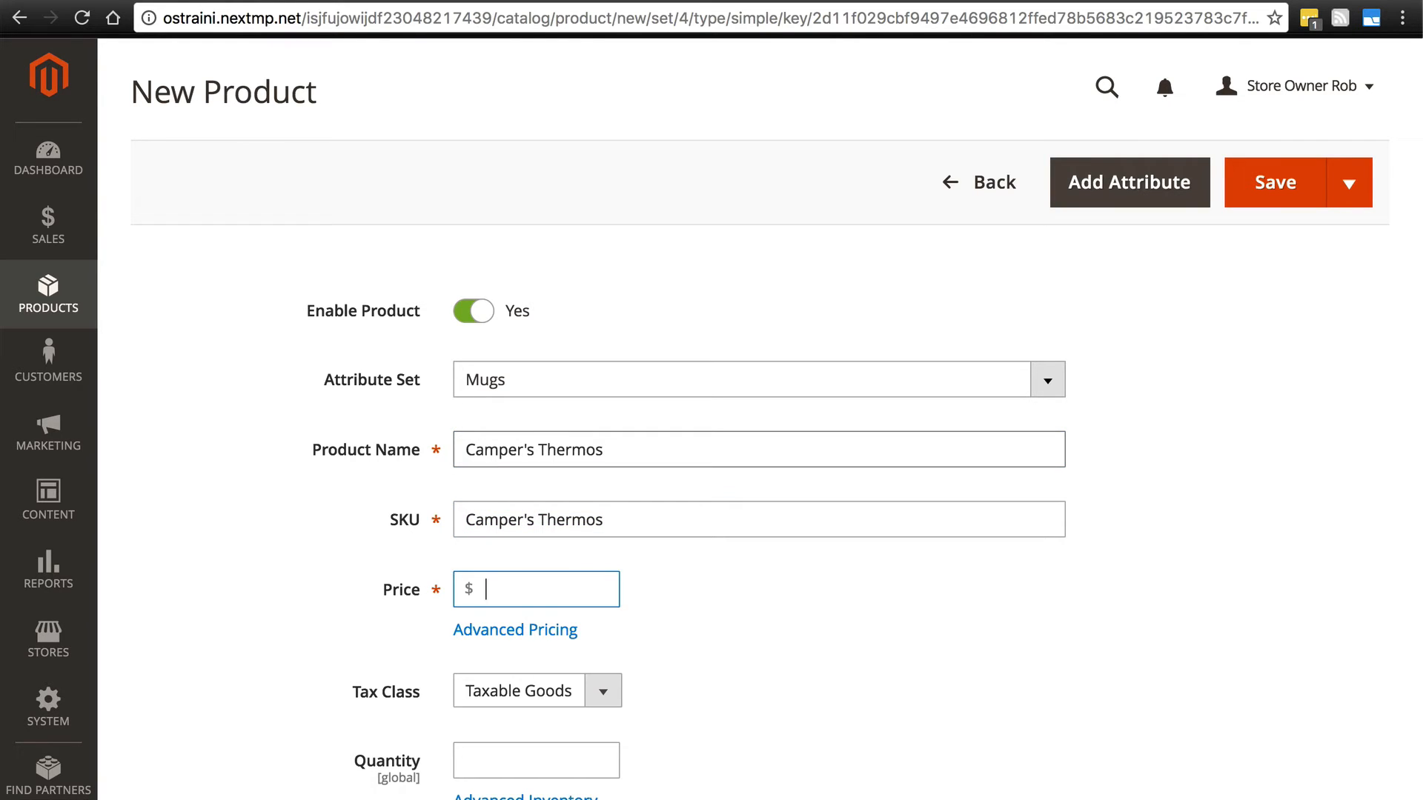
pyautogui.write('14.00')
pyautogui.press('BackSpace')
pyautogui.press('BackSpace')
pyautogui.write('99')
# - Set the stock quantity to 400 and the product weight to 0.7 lbs
pyautogui.scroll(-5, 430, 458)
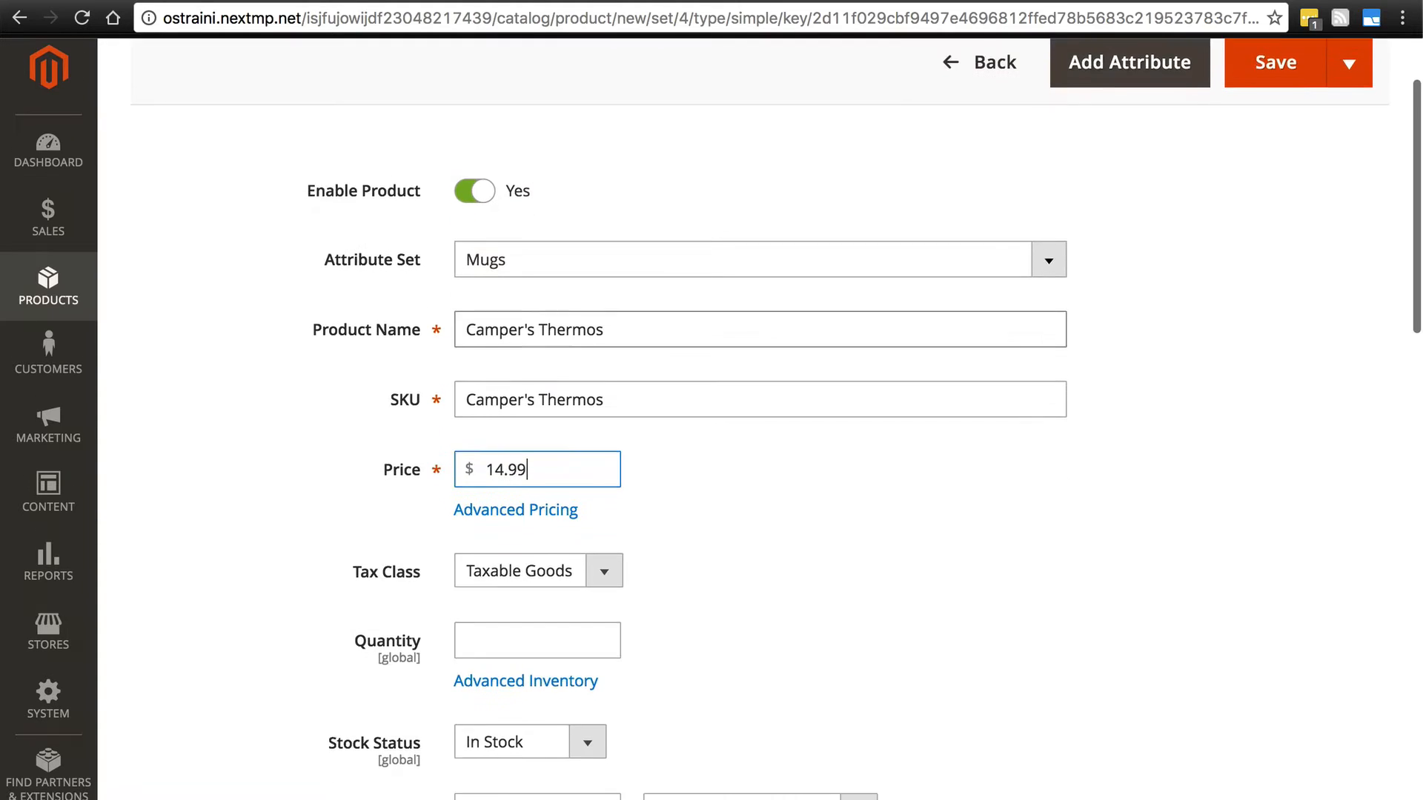
pyautogui.click(471, 483)
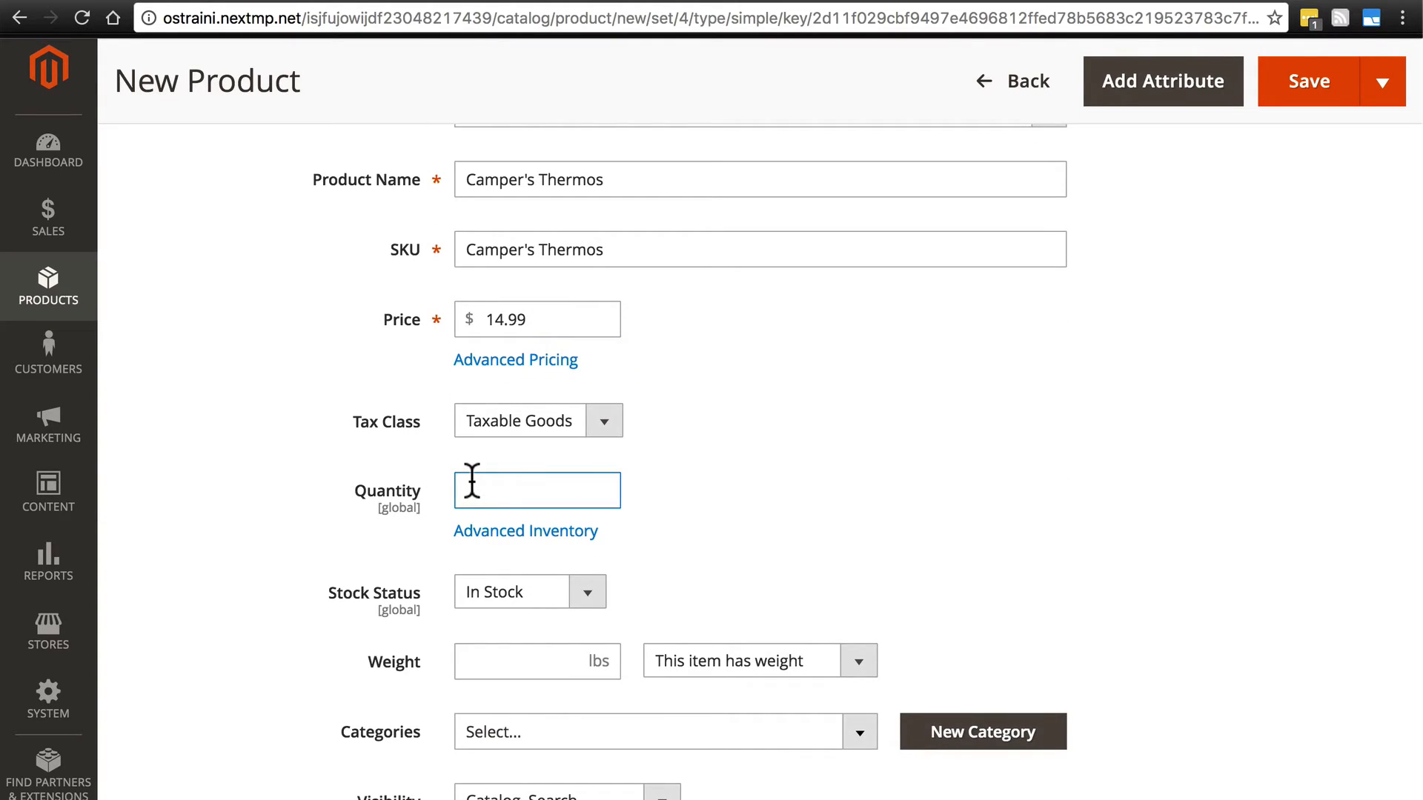
pyautogui.write('400')
pyautogui.scroll(-5, 302, 363)
pyautogui.click(493, 380)
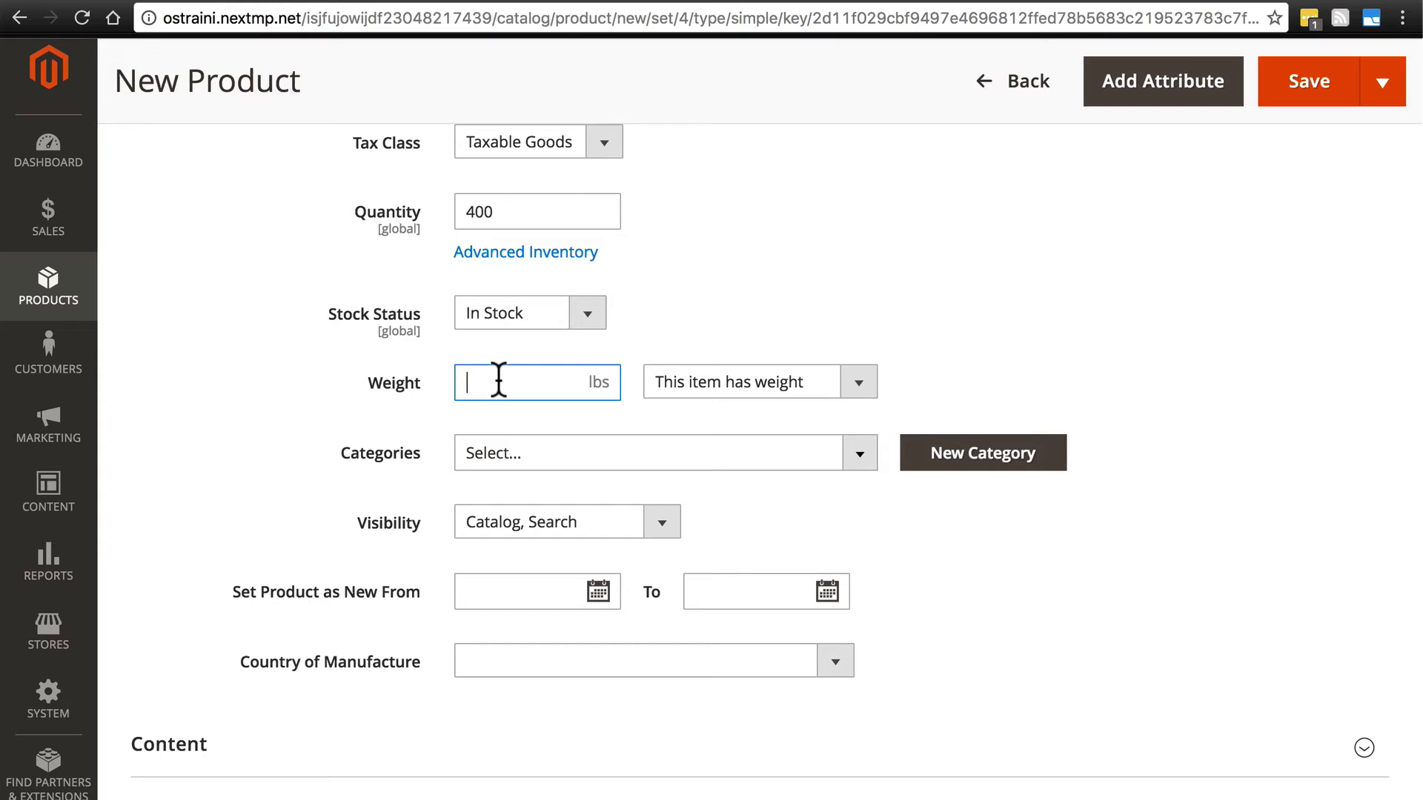
pyautogui.write('0.7')
# - Fill the product description with lorem ipsum text copied from blindtextgenerator.com, from "Lorem ipsum dolor sit amet" through "vulputate eget, arcu."
pyautogui.scroll(-2, 302, 355)
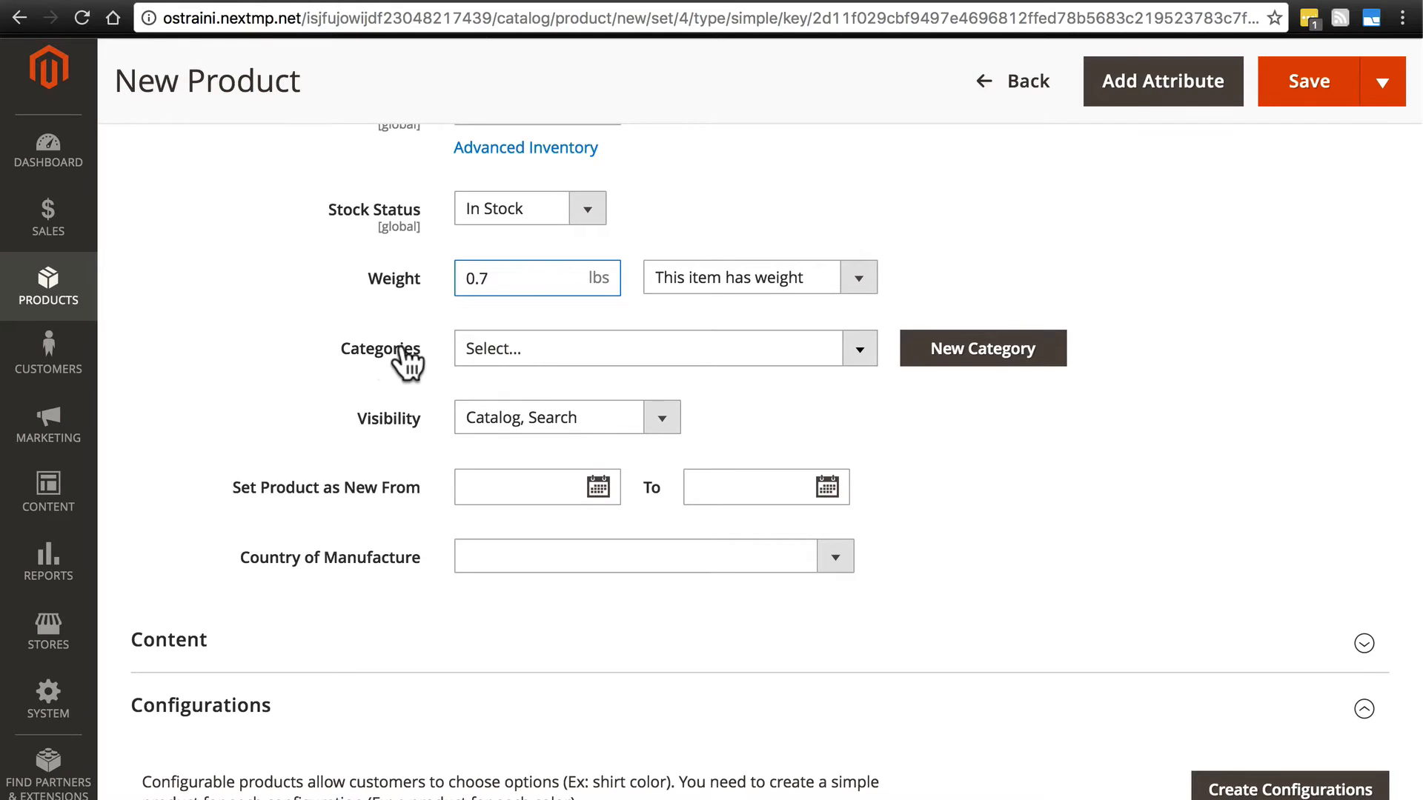
pyautogui.scroll(-1, 276, 345)
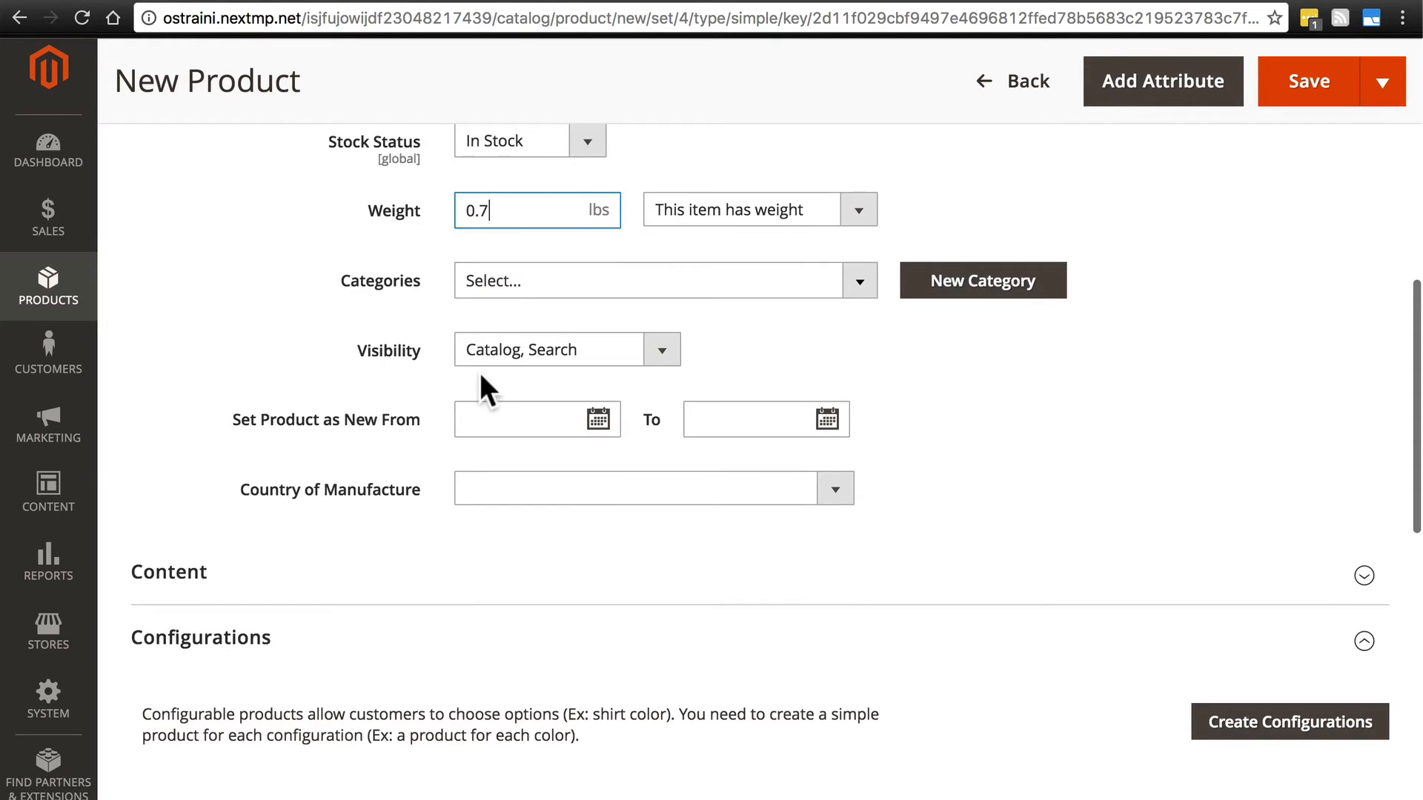
pyautogui.scroll(-1, 241, 376)
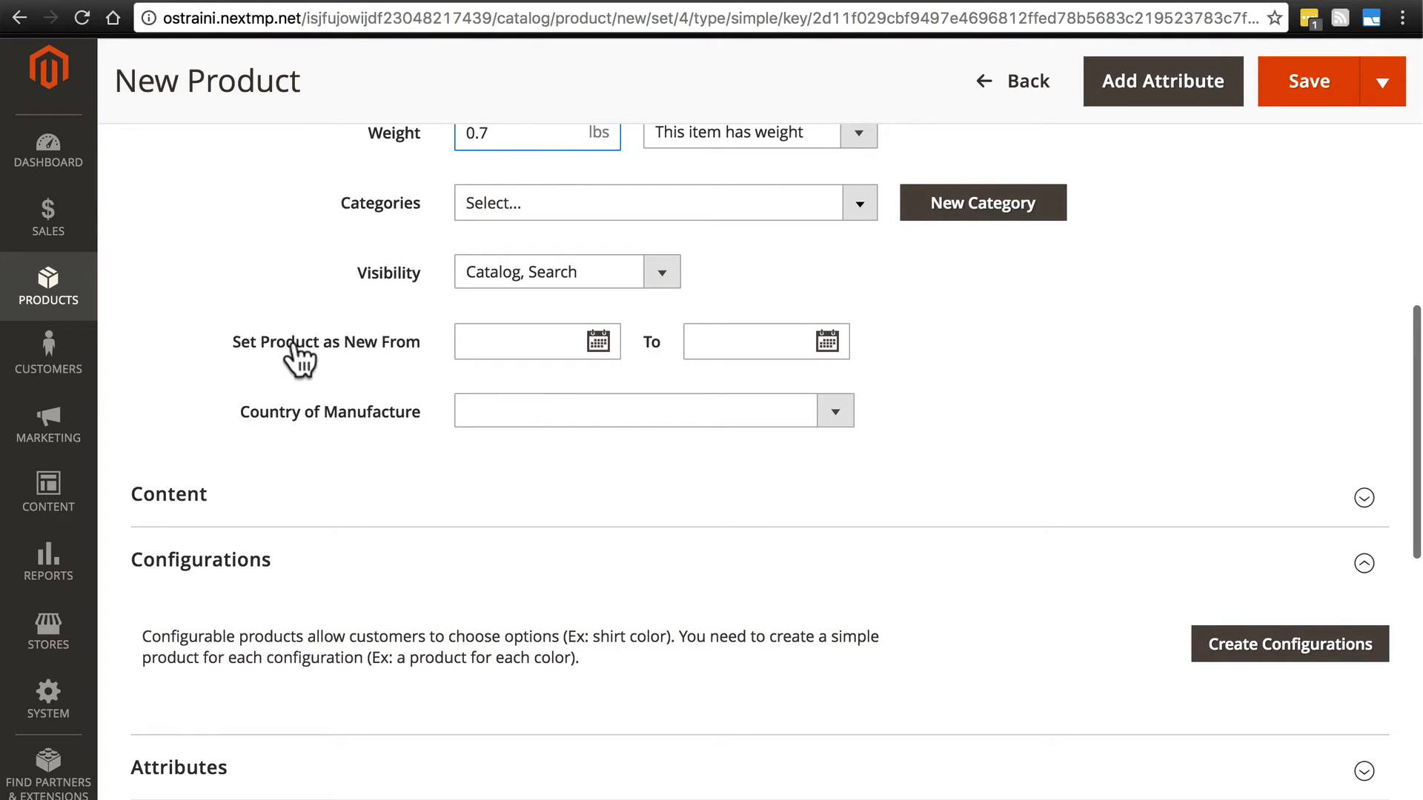
pyautogui.scroll(-3, 474, 497)
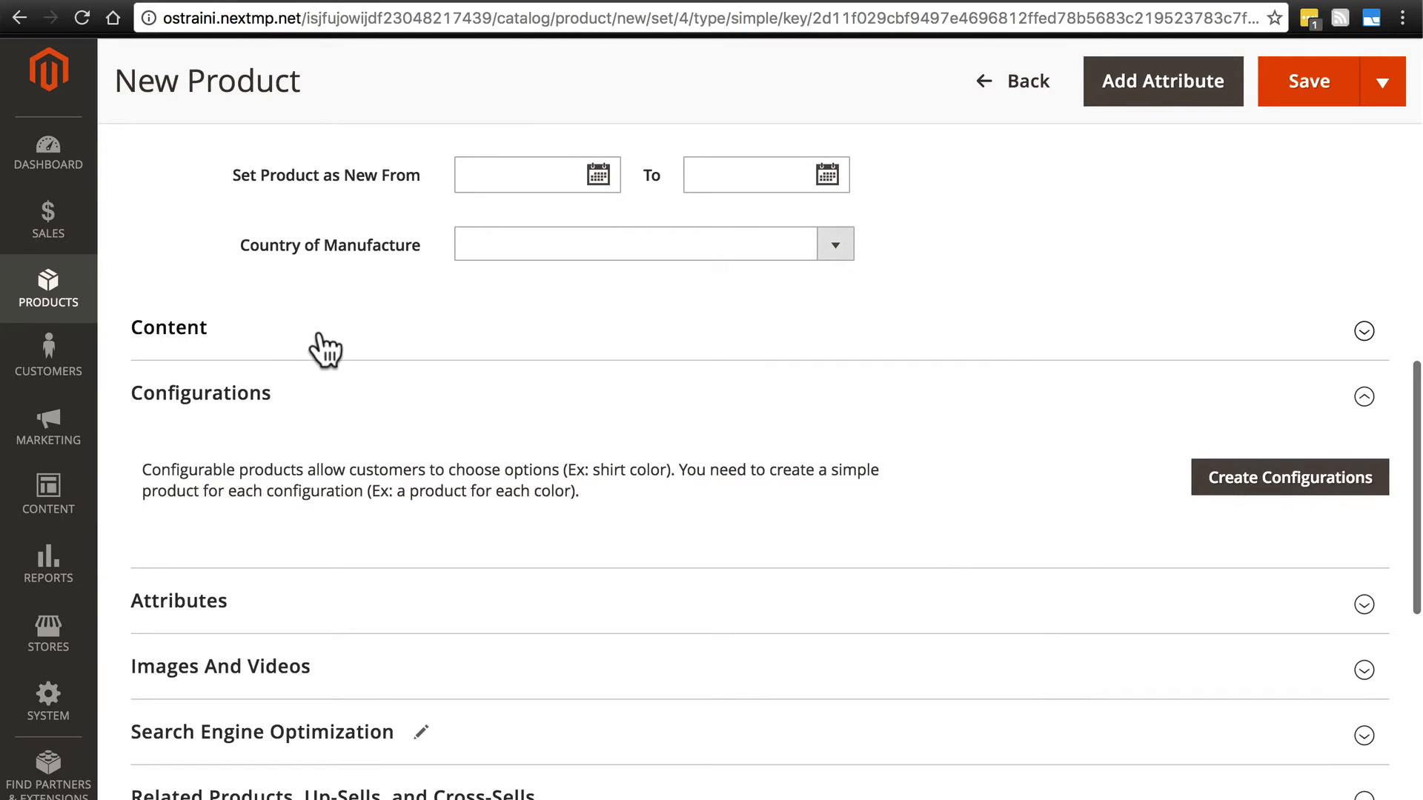
pyautogui.click(317, 343)
pyautogui.scroll(-4, 319, 337)
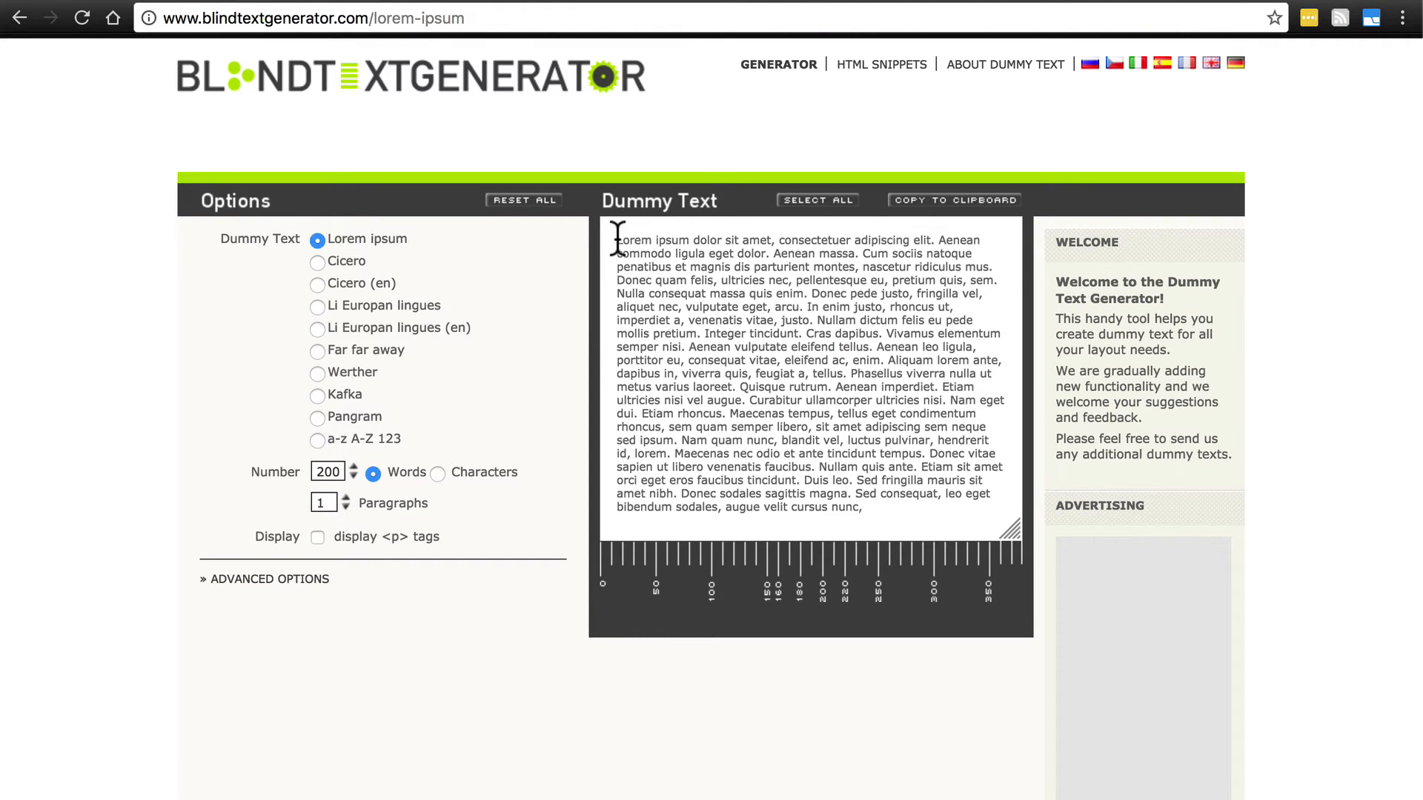
pyautogui.moveTo(618, 239); pyautogui.dragTo(805, 305)
pyautogui.hotkey('ctrl', 'c')
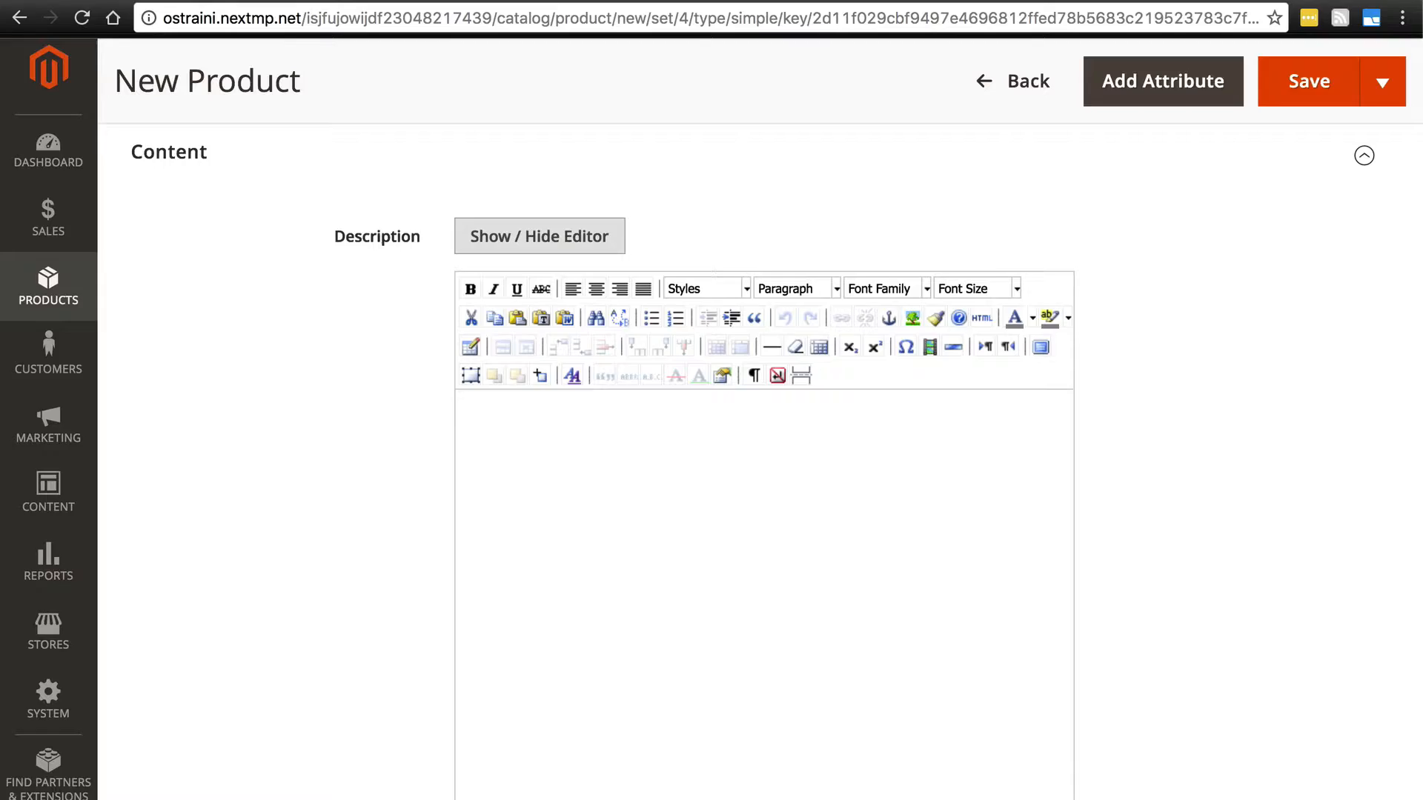
pyautogui.click(793, 546)
pyautogui.hotkey('ctrl', 'v')
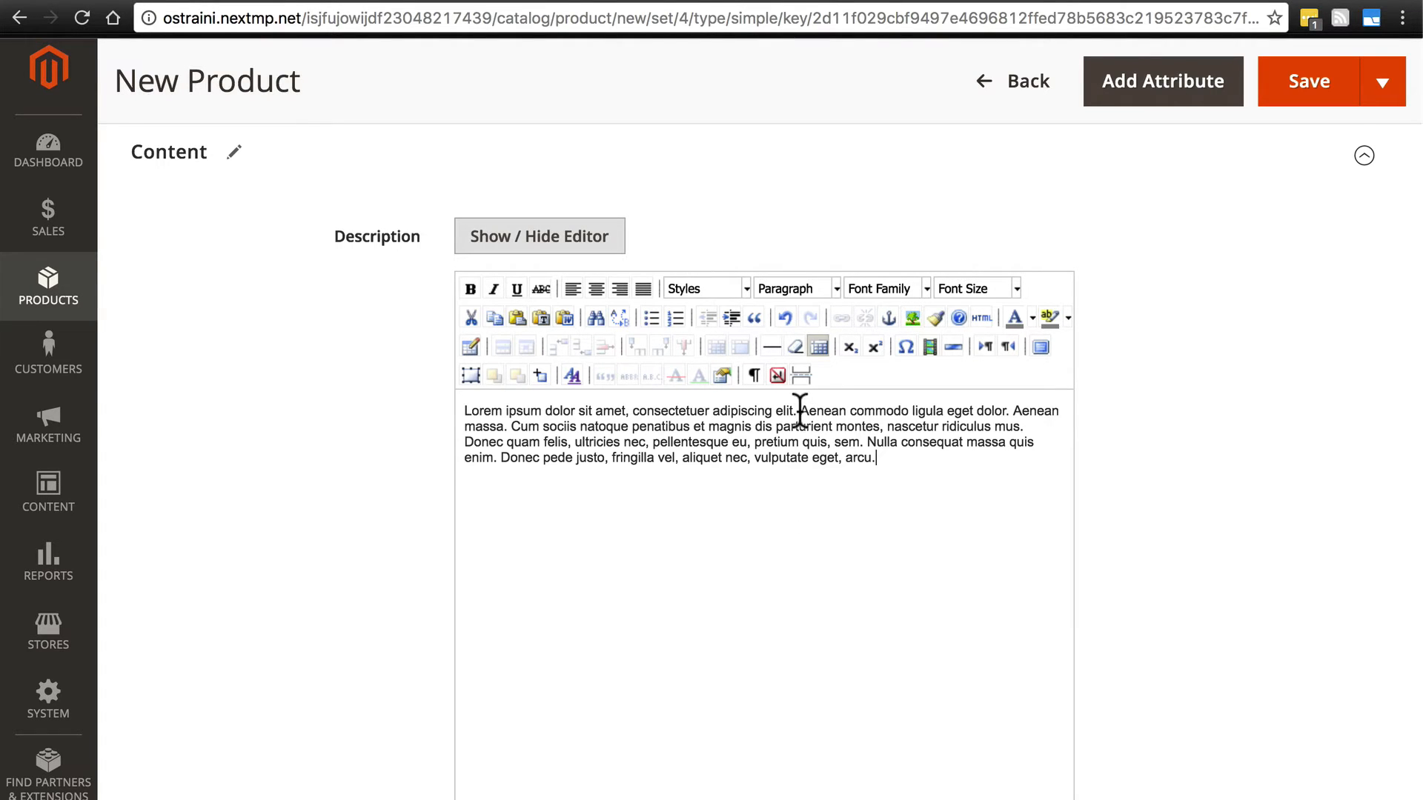
# - Copy the description's first sentence, "Lorem ipsum dolor sit amet, consectetuer adipiscing elit.", into the short description
pyautogui.moveTo(799, 411); pyautogui.dragTo(508, 410)
pyautogui.hotkey('ctrl', 'c')
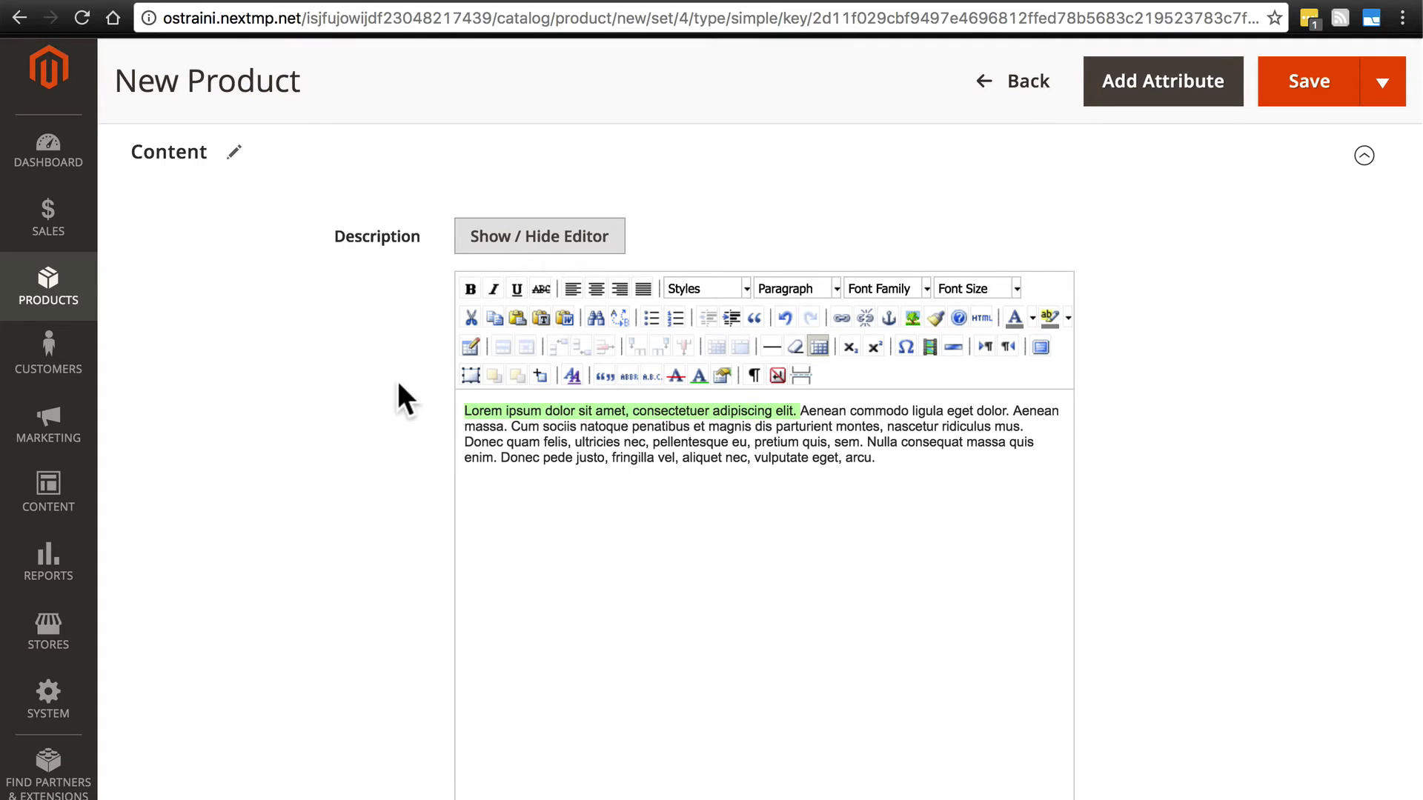
pyautogui.scroll(-6, 379, 366)
pyautogui.click(524, 610)
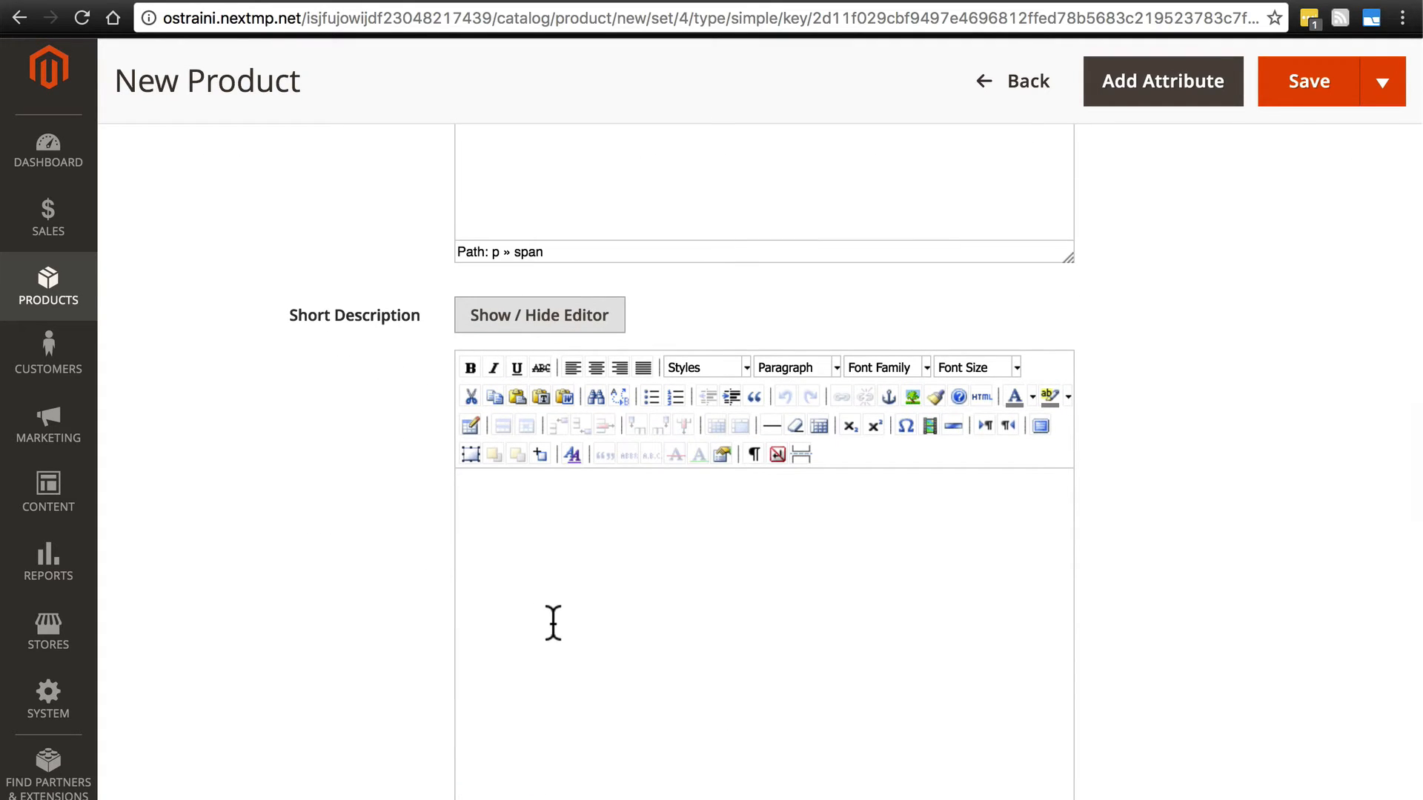
pyautogui.hotkey('ctrl', 'v')
# - Set the product's Size attribute to "16 oz."
pyautogui.scroll(-4, 360, 345)
pyautogui.scroll(-6, 360, 344)
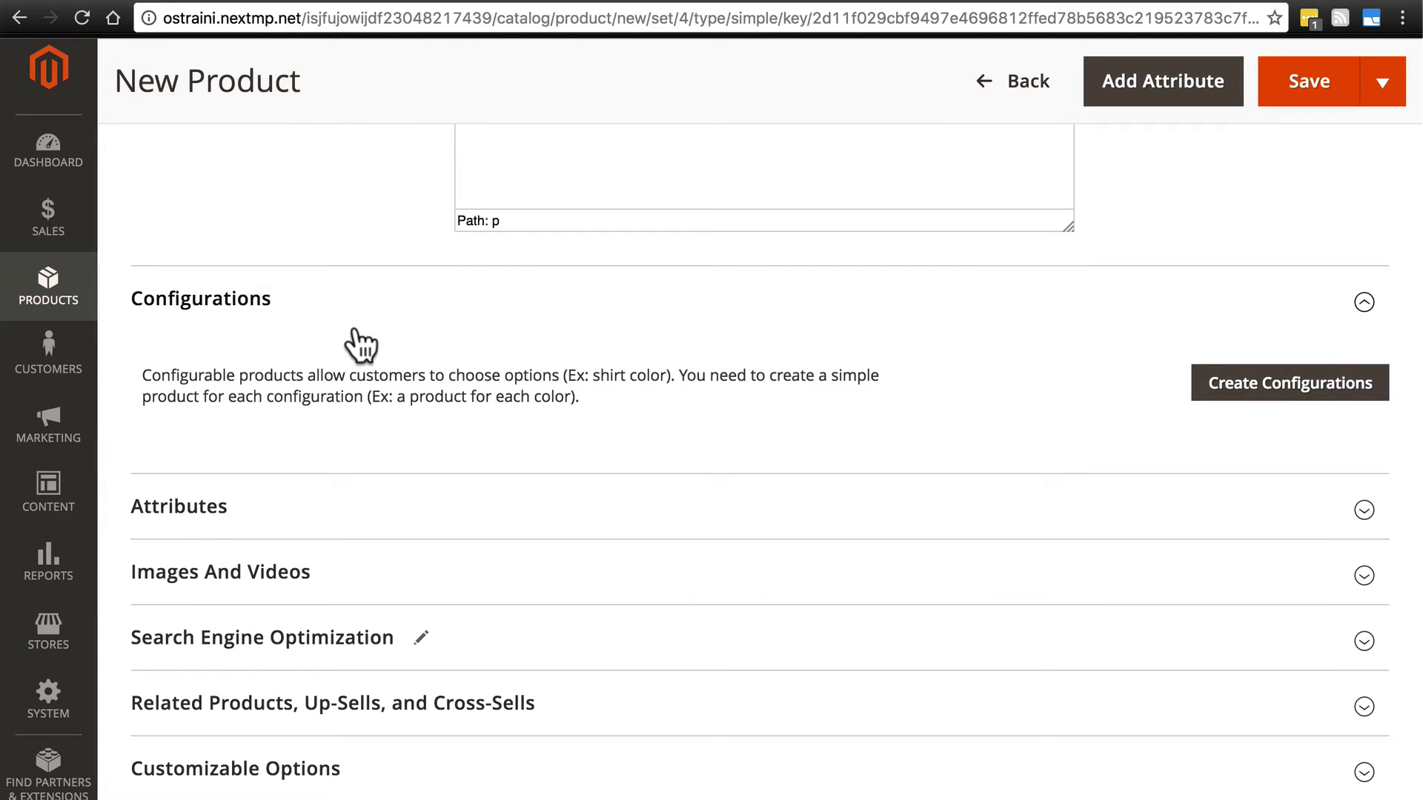
pyautogui.scroll(-3, 360, 344)
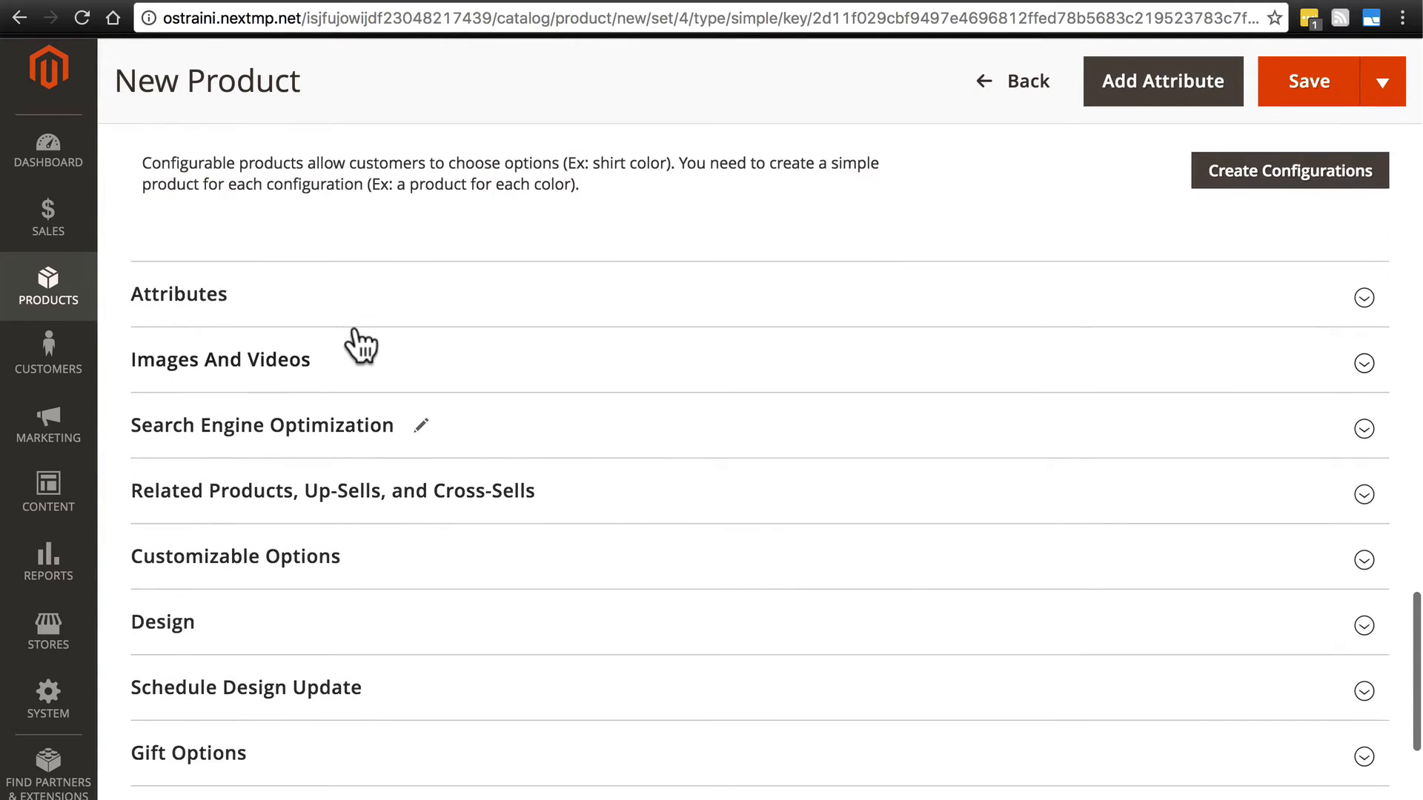
pyautogui.click(284, 316)
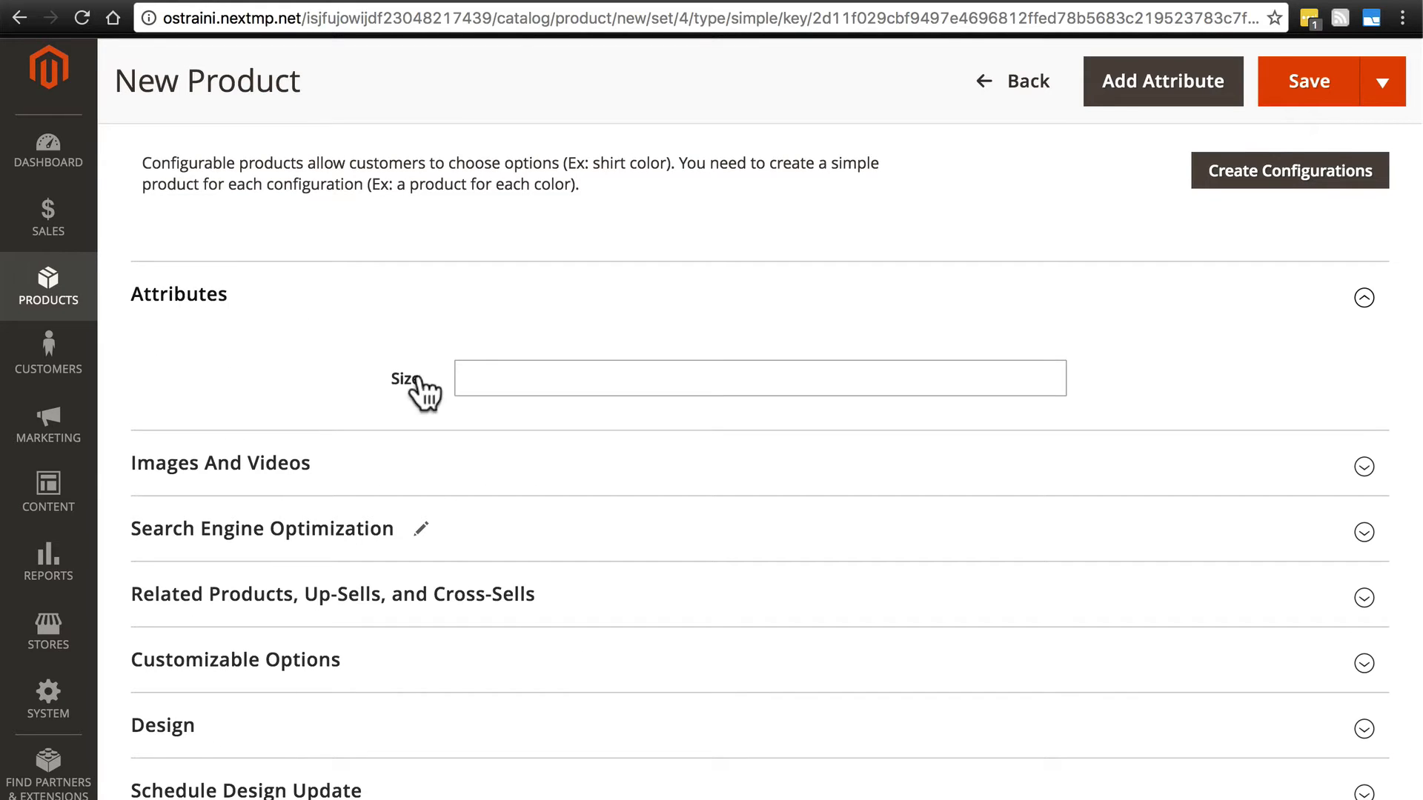
pyautogui.click(514, 378)
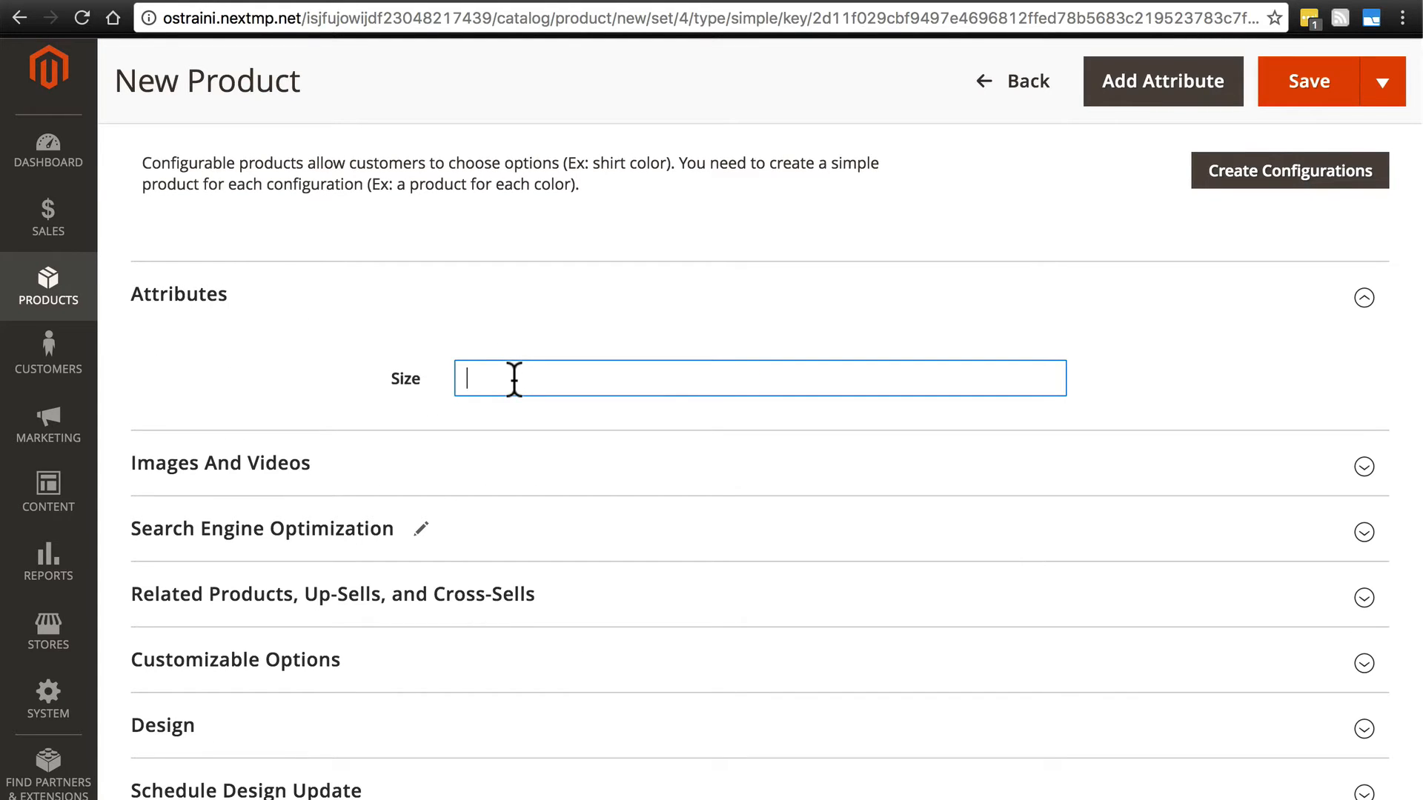
pyautogui.write('16 oz.')
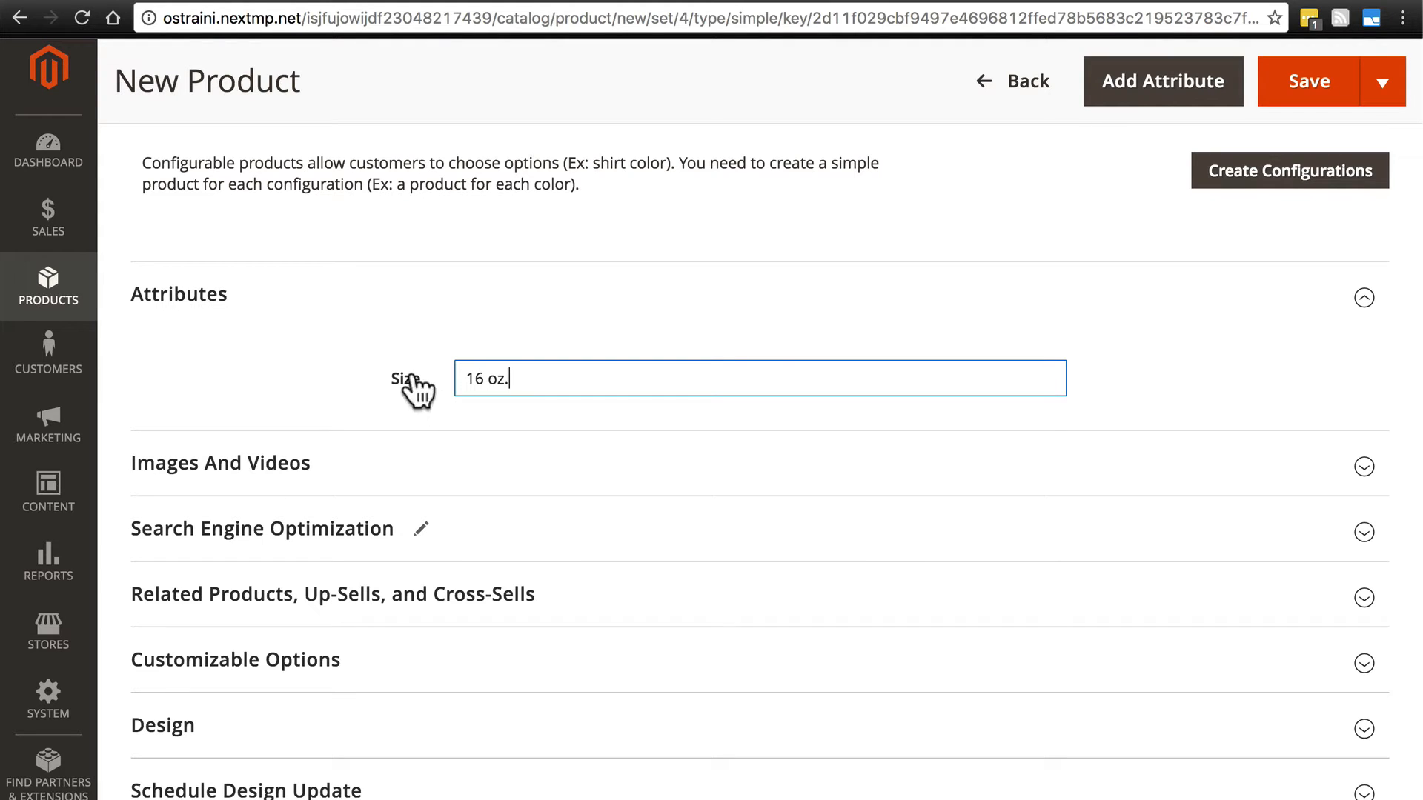
# - Upload campers-thermos.jpg from the Desktop folder as the product image
pyautogui.scroll(-2, 300, 329)
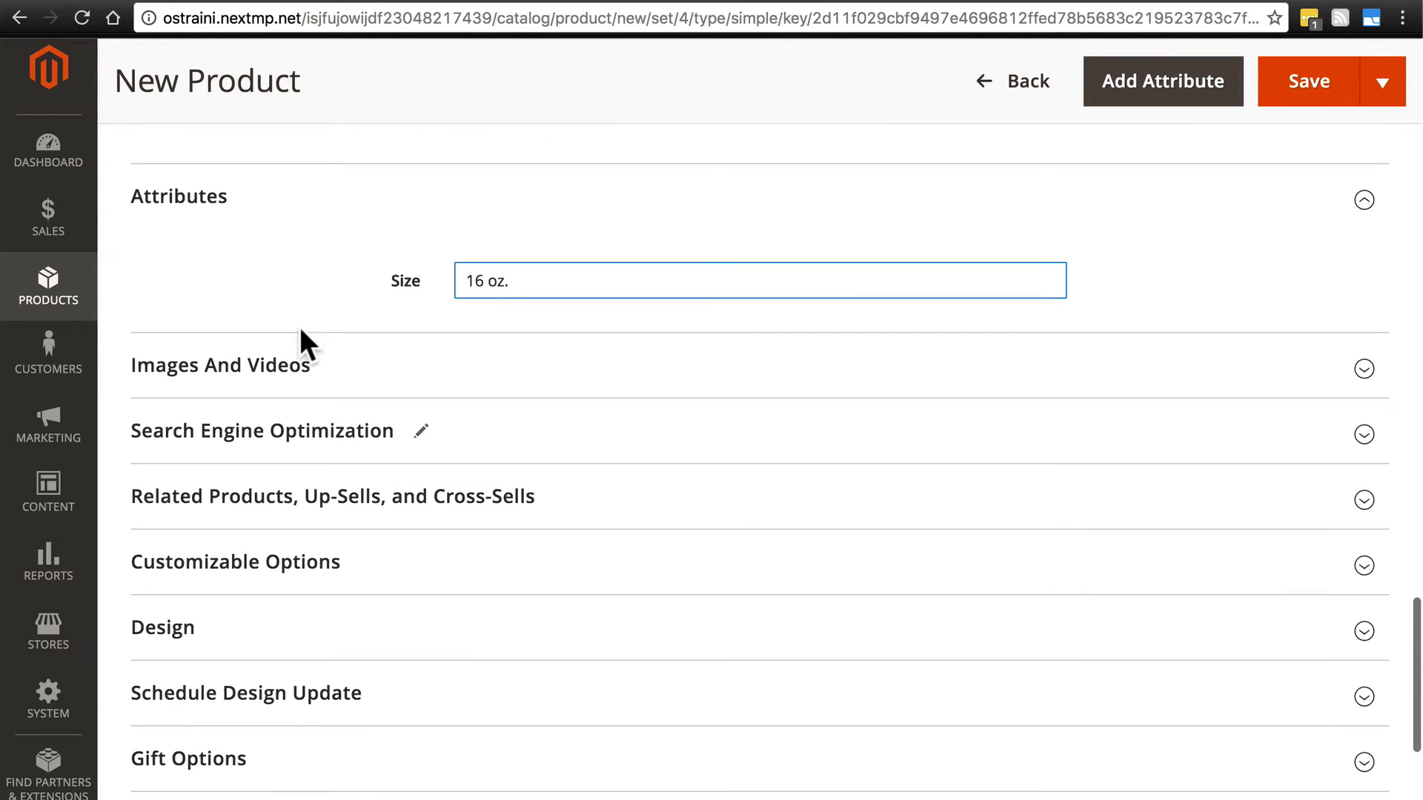
pyautogui.click(278, 381)
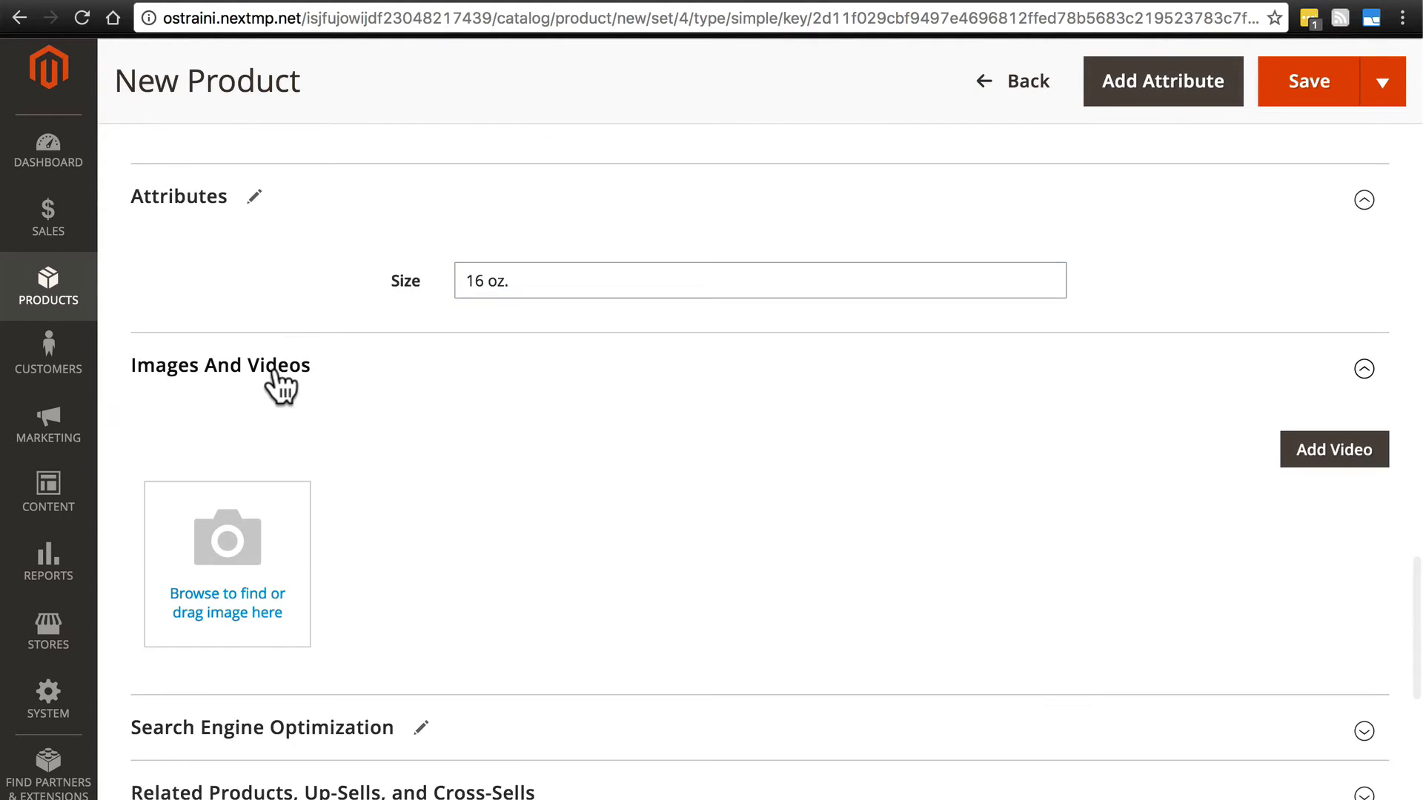
pyautogui.click(238, 550)
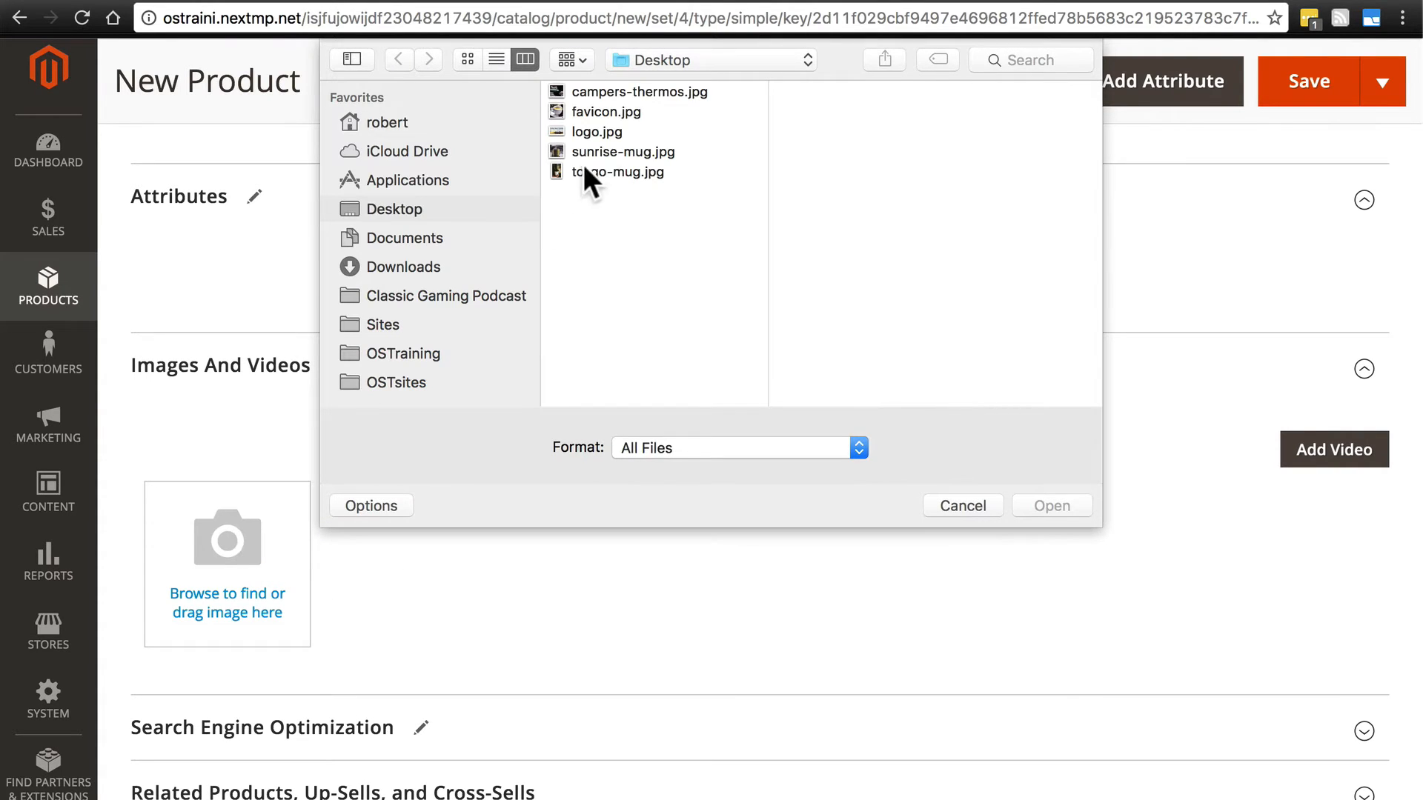
pyautogui.click(639, 91)
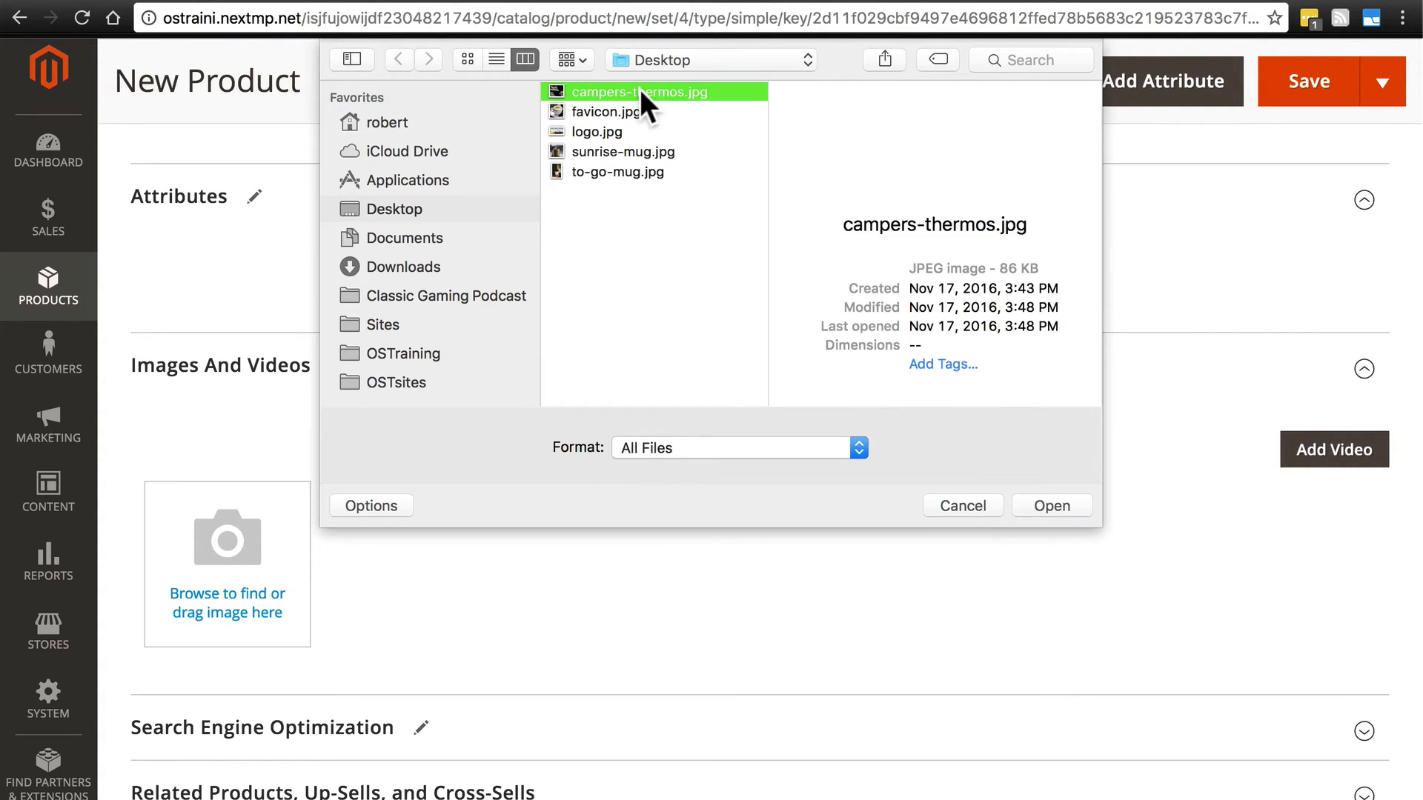
pyautogui.click(1035, 497)
# - Set the product's search engine URL key to "campers-thermos"
pyautogui.scroll(-6, 884, 469)
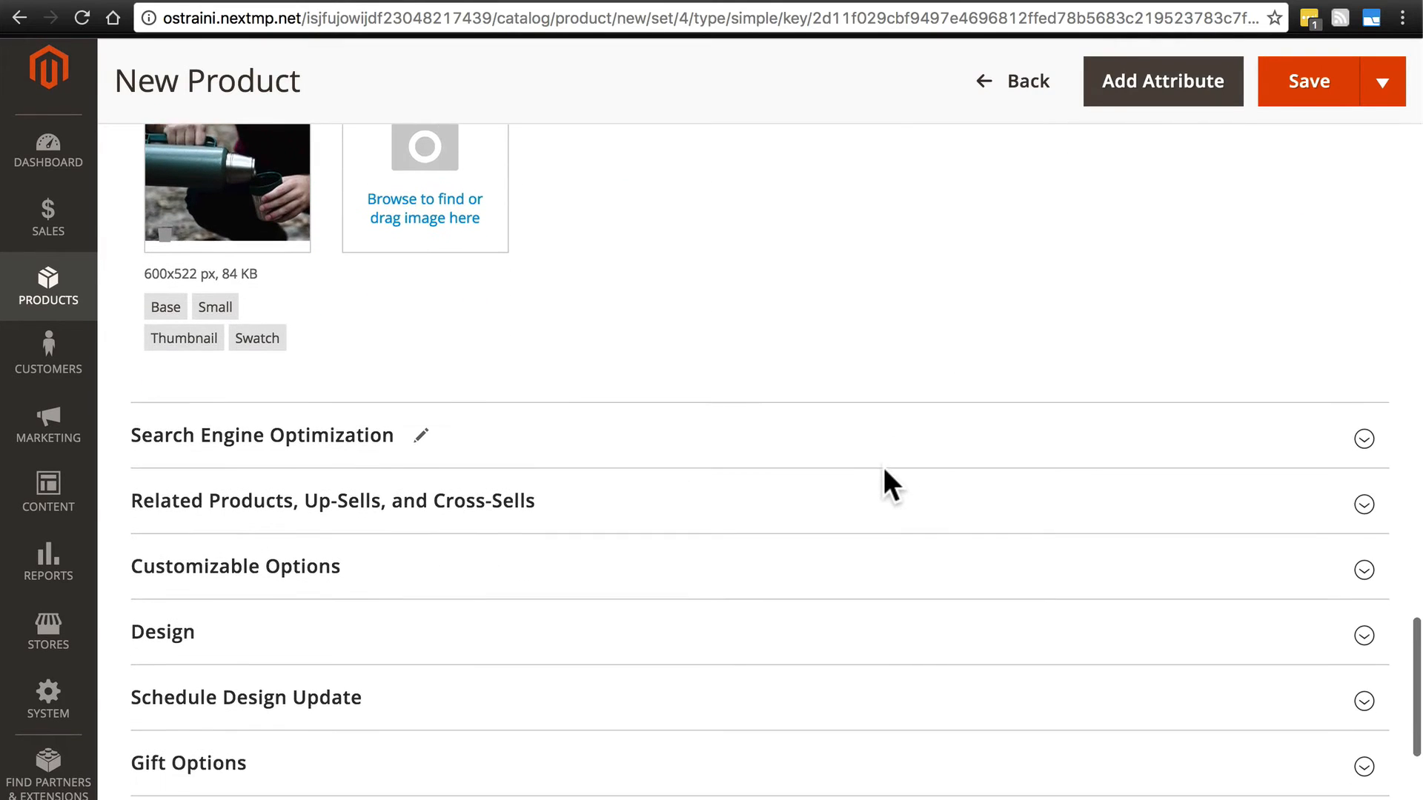
pyautogui.scroll(-1, 883, 468)
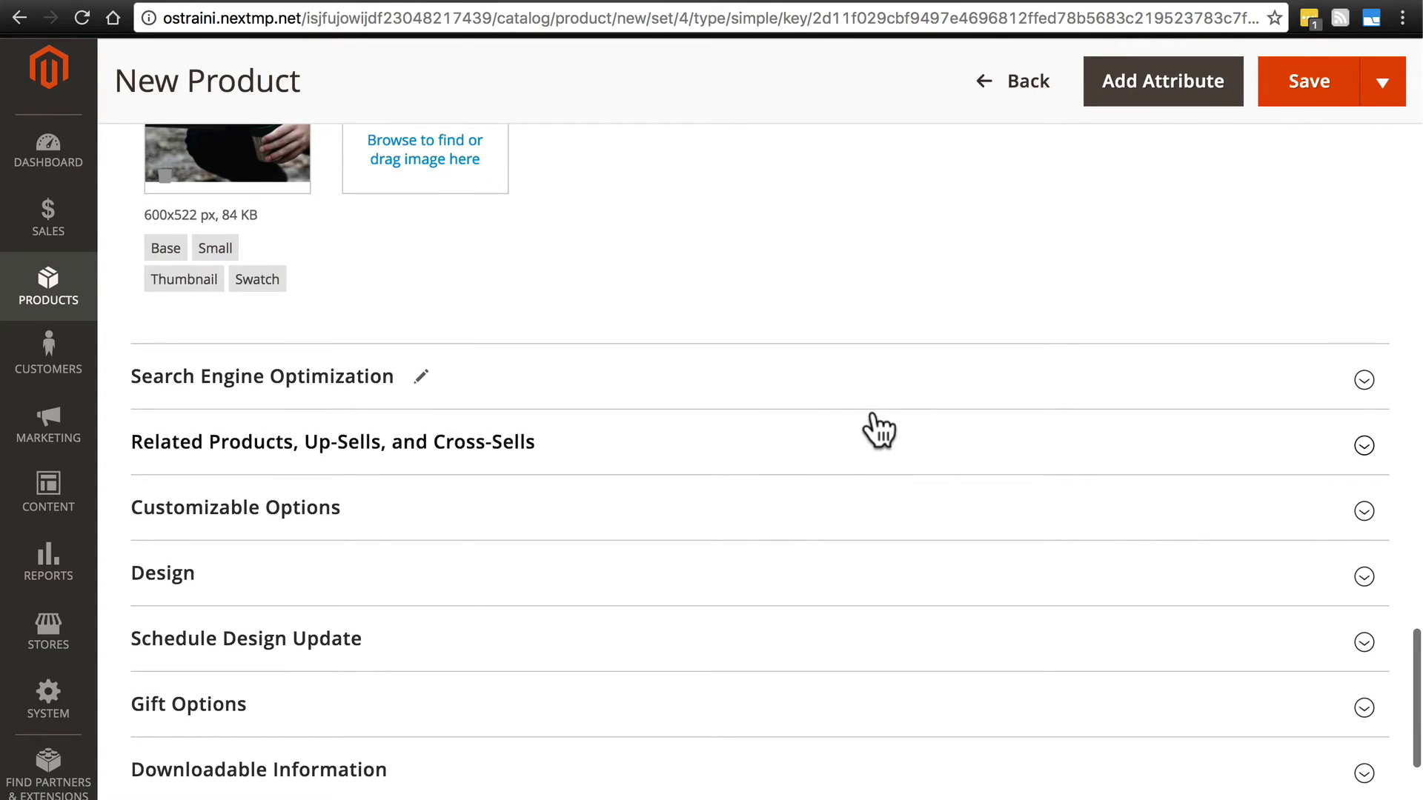
pyautogui.click(878, 372)
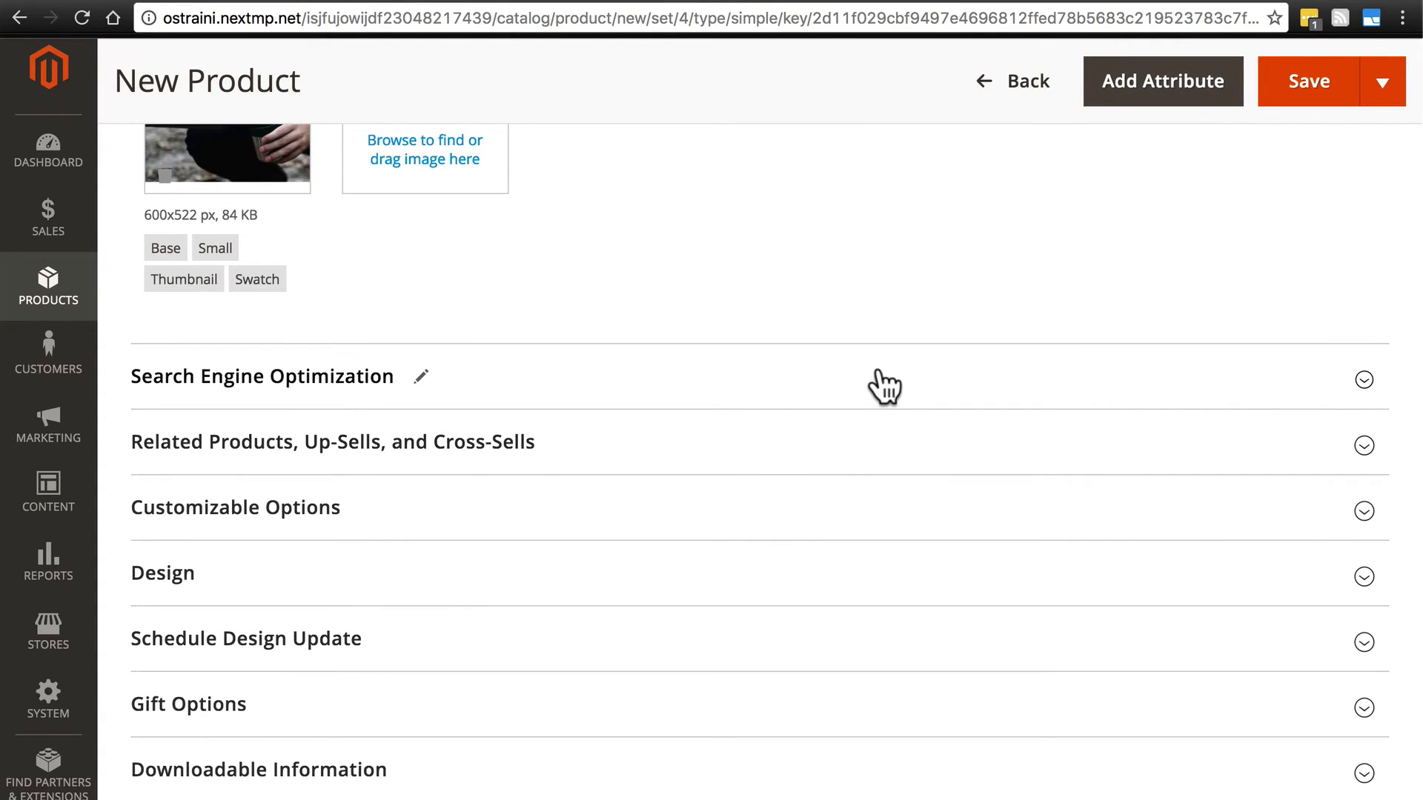
pyautogui.click(655, 450)
pyautogui.write('ca')
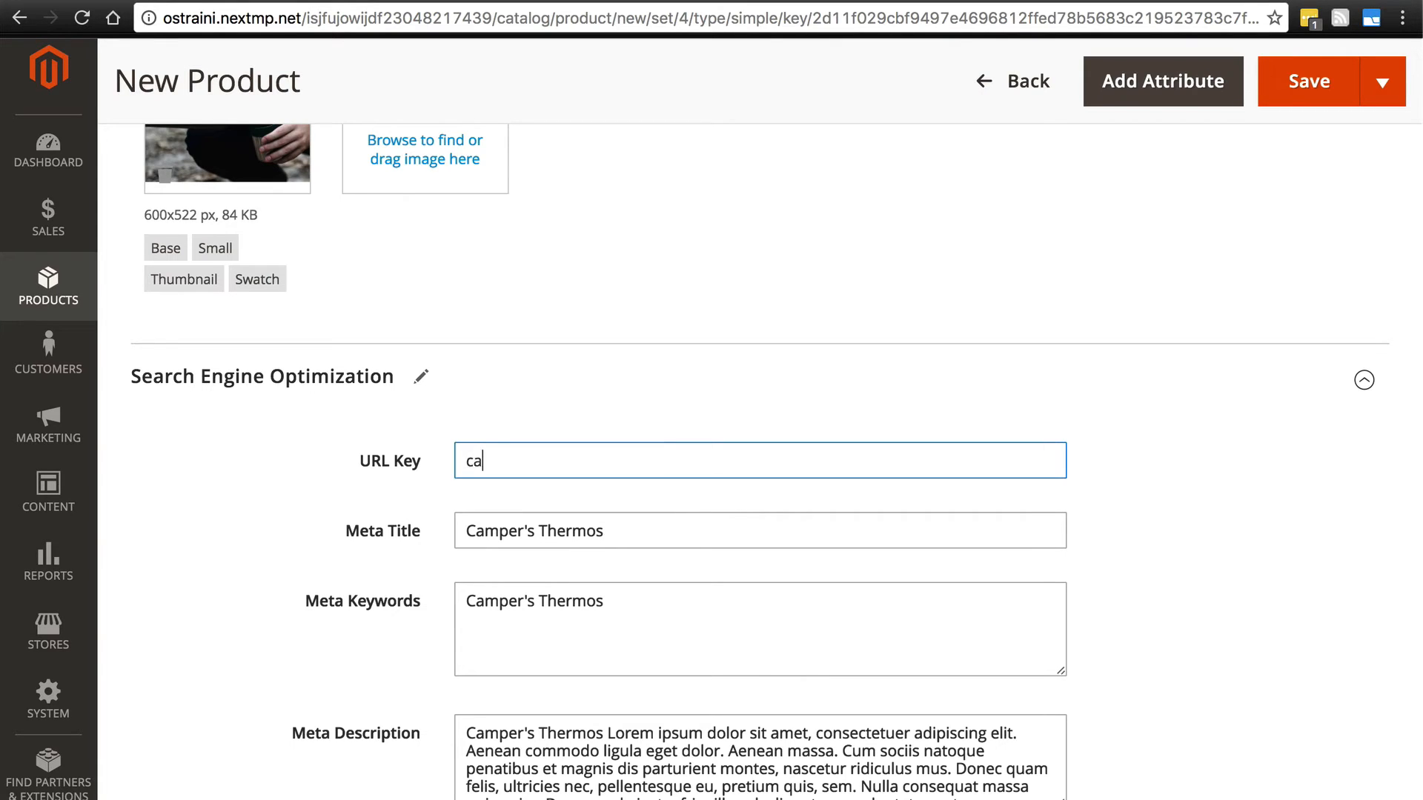
pyautogui.write('mpers-thermos')
pyautogui.scroll(-3, 741, 459)
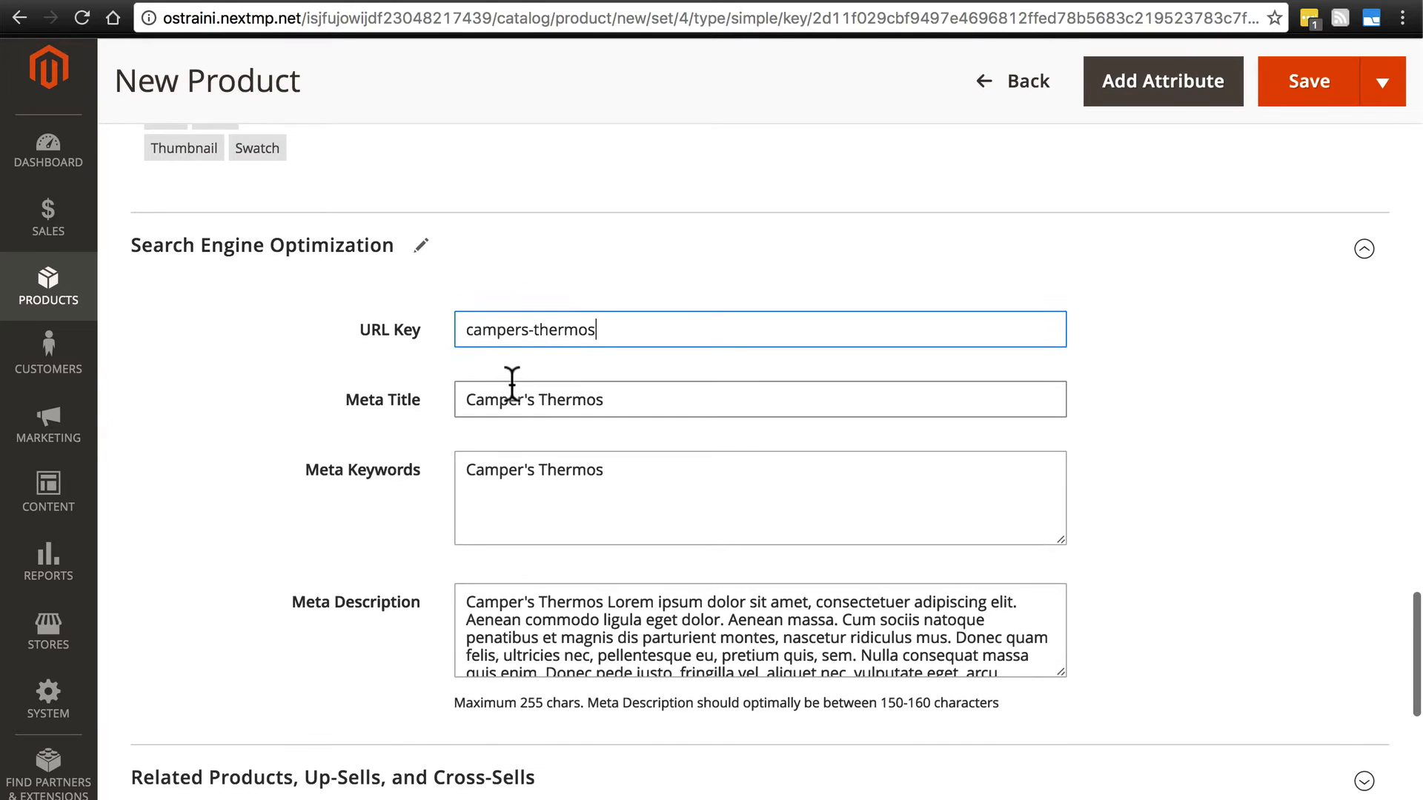
pyautogui.scroll(-1, 566, 400)
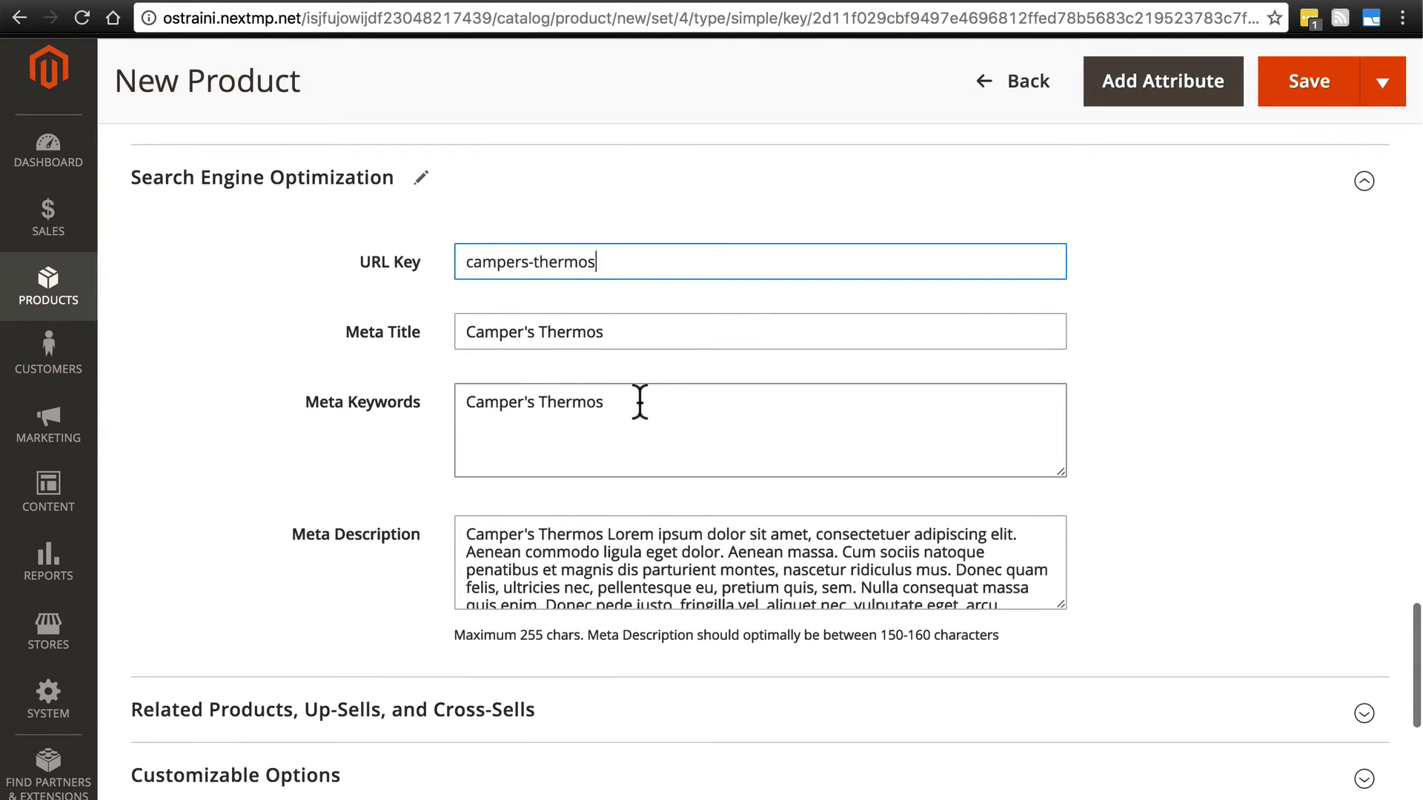
# - Replace the product's meta keywords with "thermos, camping, coffee"
pyautogui.moveTo(638, 401); pyautogui.dragTo(452, 408)
pyautogui.write('t')
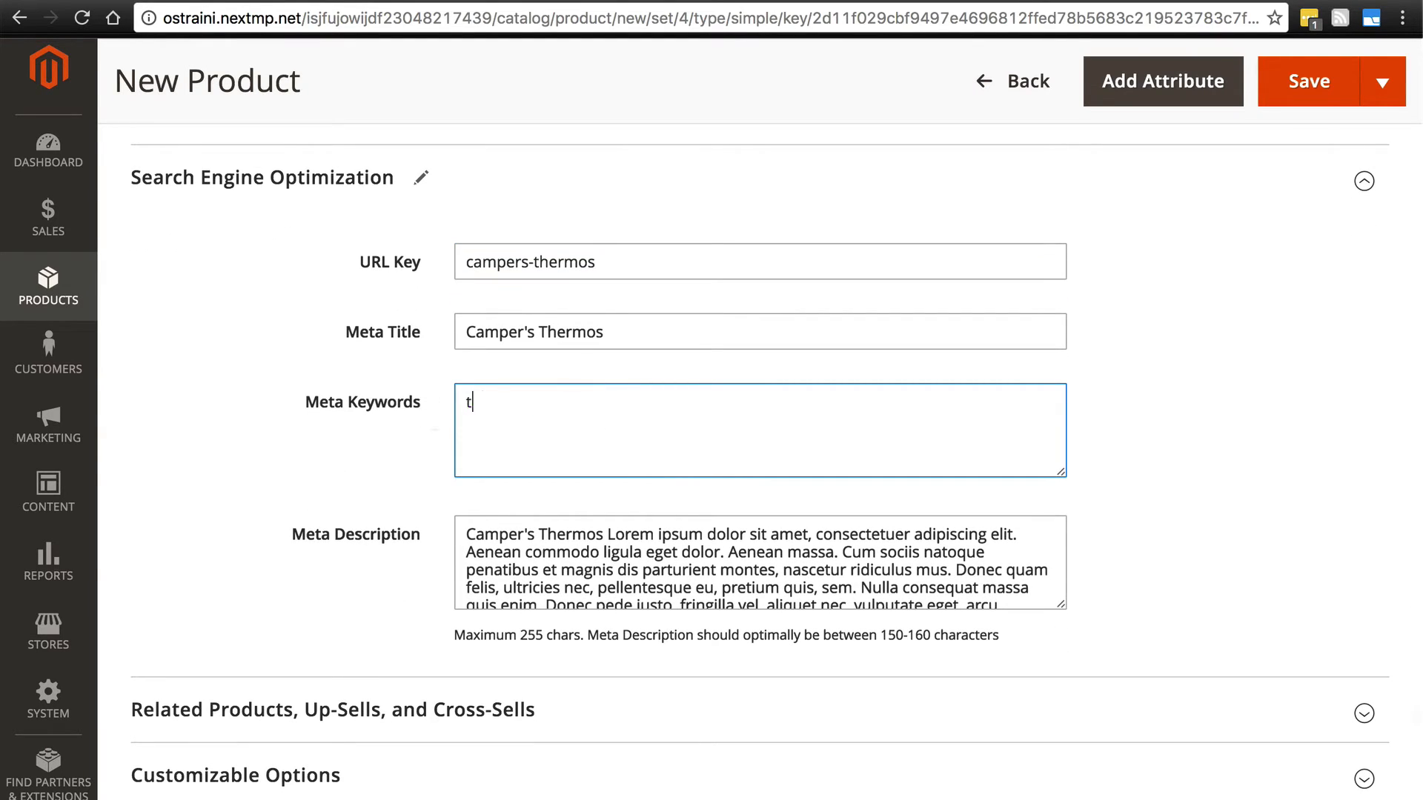
pyautogui.write('hermos, camping')
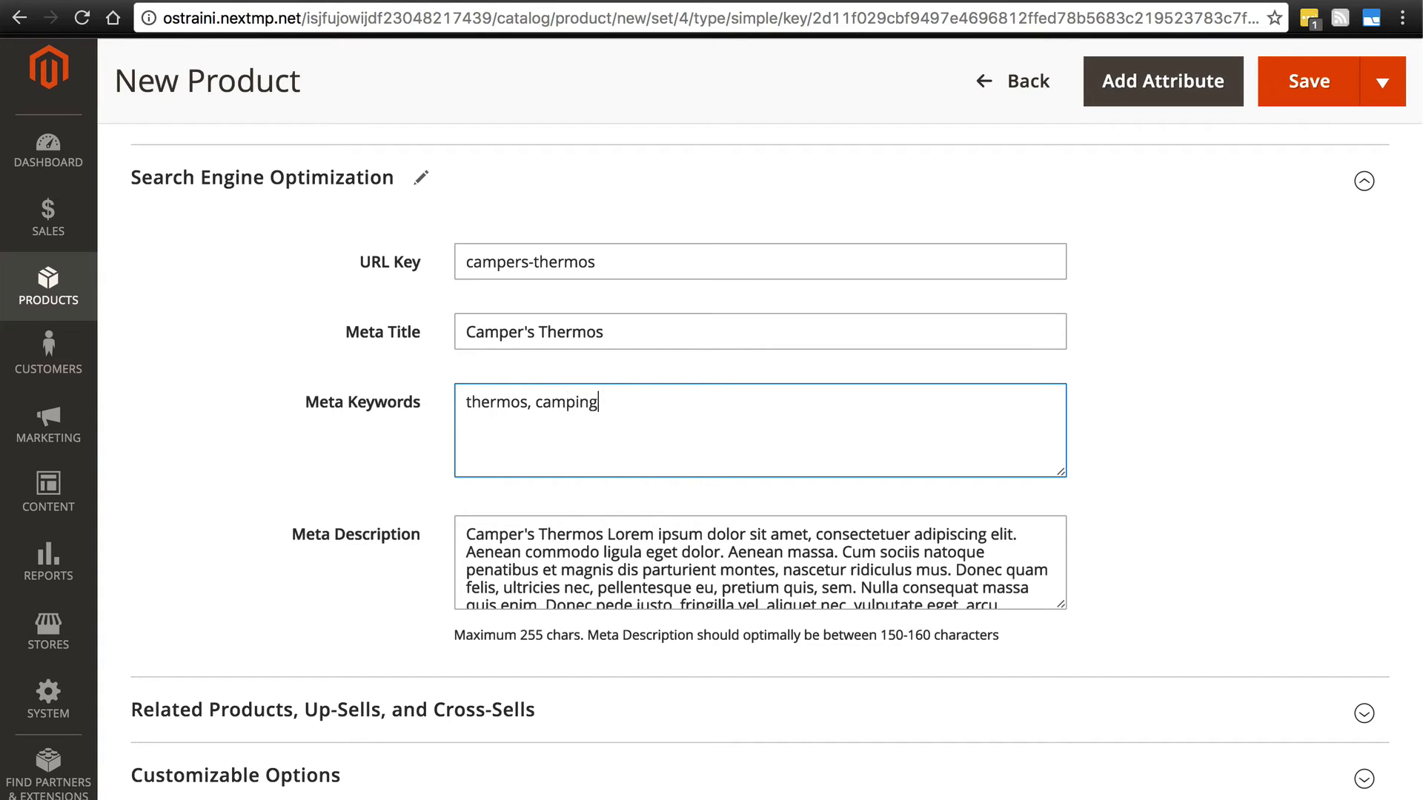
pyautogui.write(', coffee')
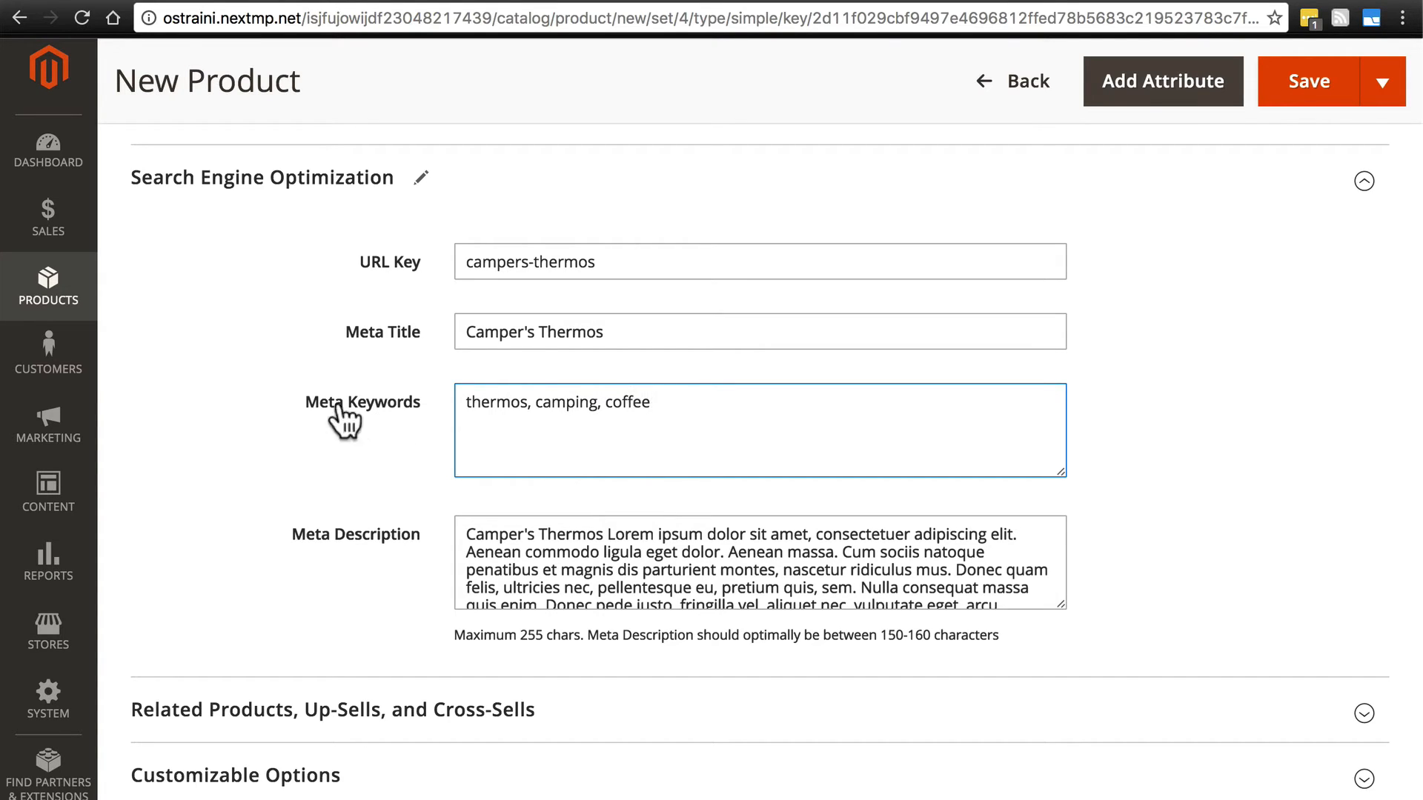
# - Shorten the meta description by deleting everything after "Aenean massa."
pyautogui.scroll(-1, 283, 351)
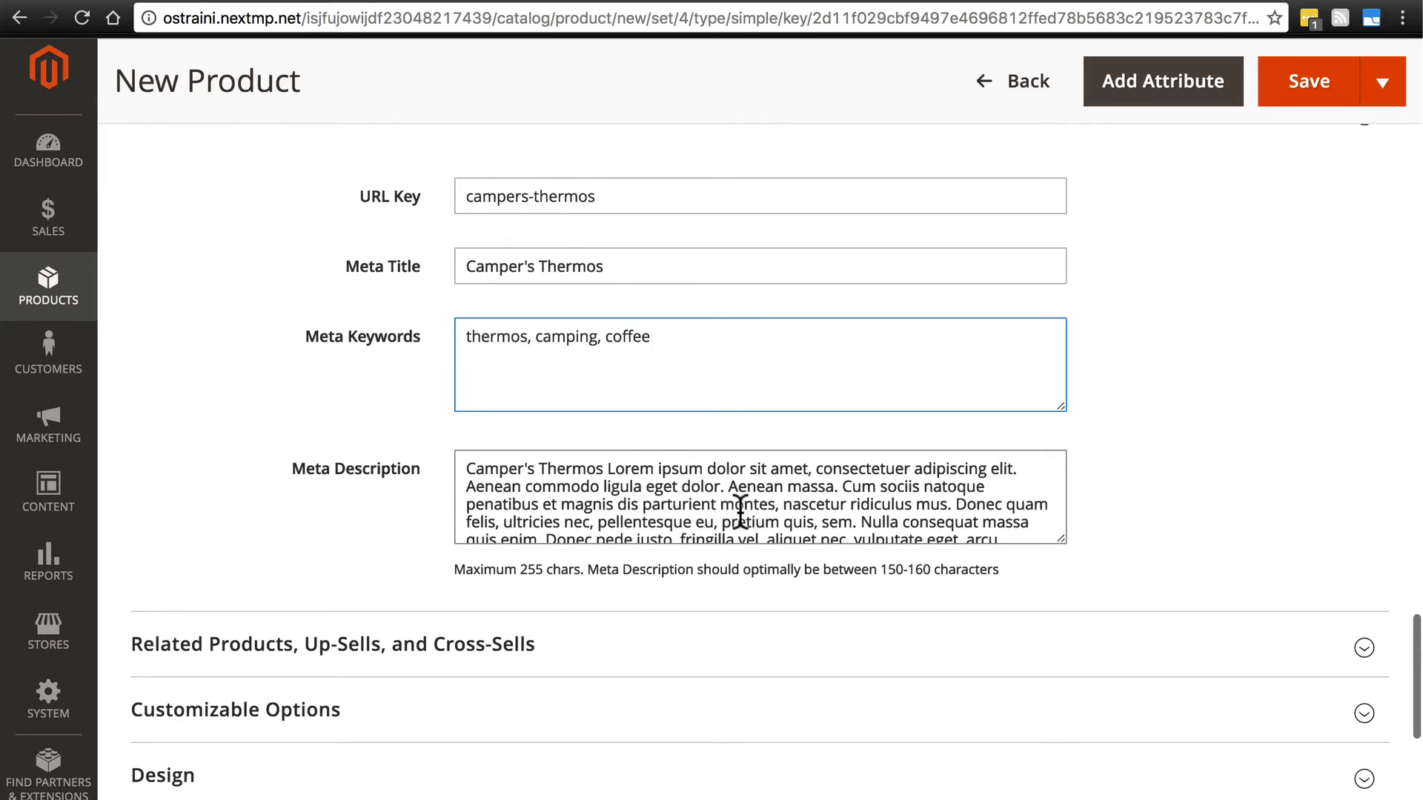
pyautogui.moveTo(841, 485); pyautogui.dragTo(1012, 680)
pyautogui.press('BackSpace')
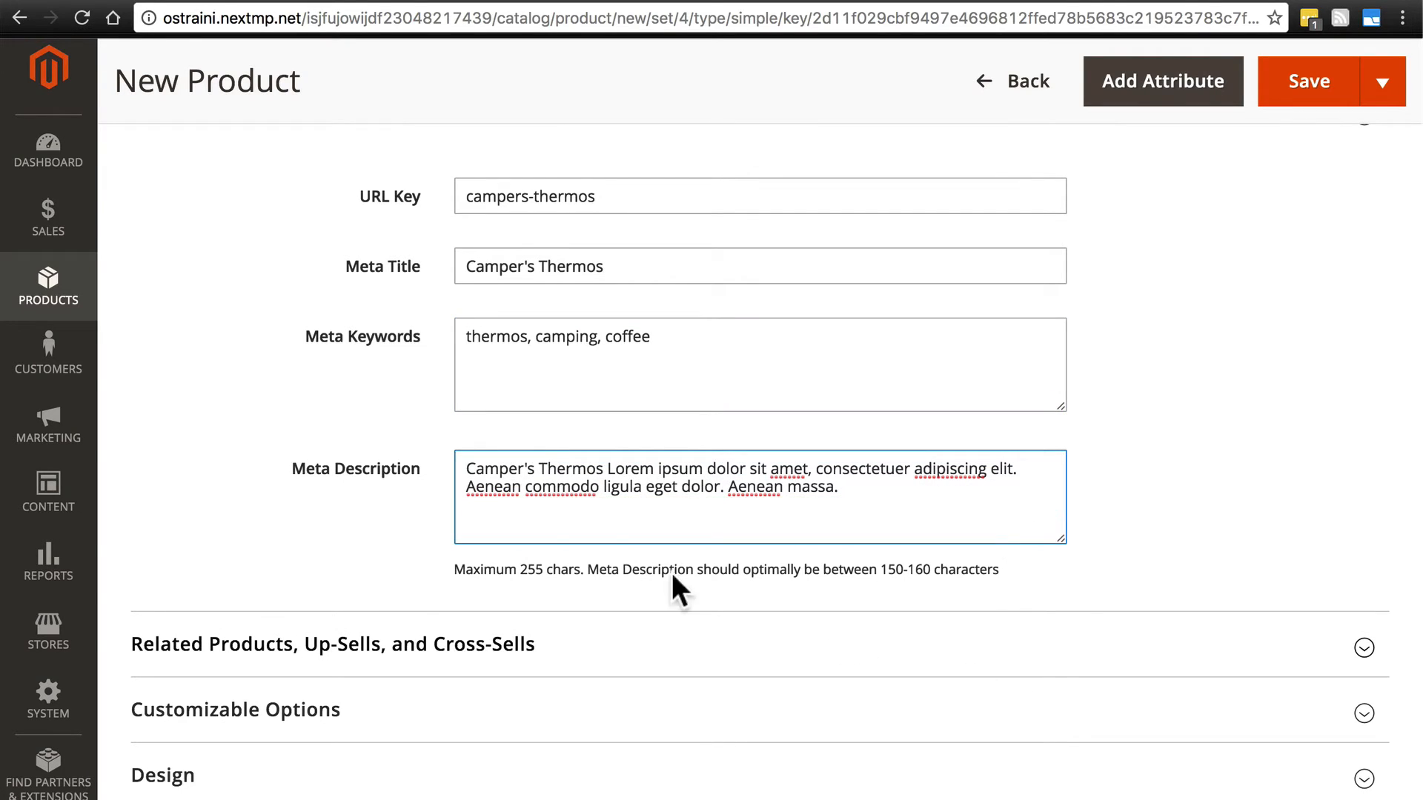
# - Add a new customizable option to the product and title it "Monogram"
pyautogui.scroll(-5, 238, 312)
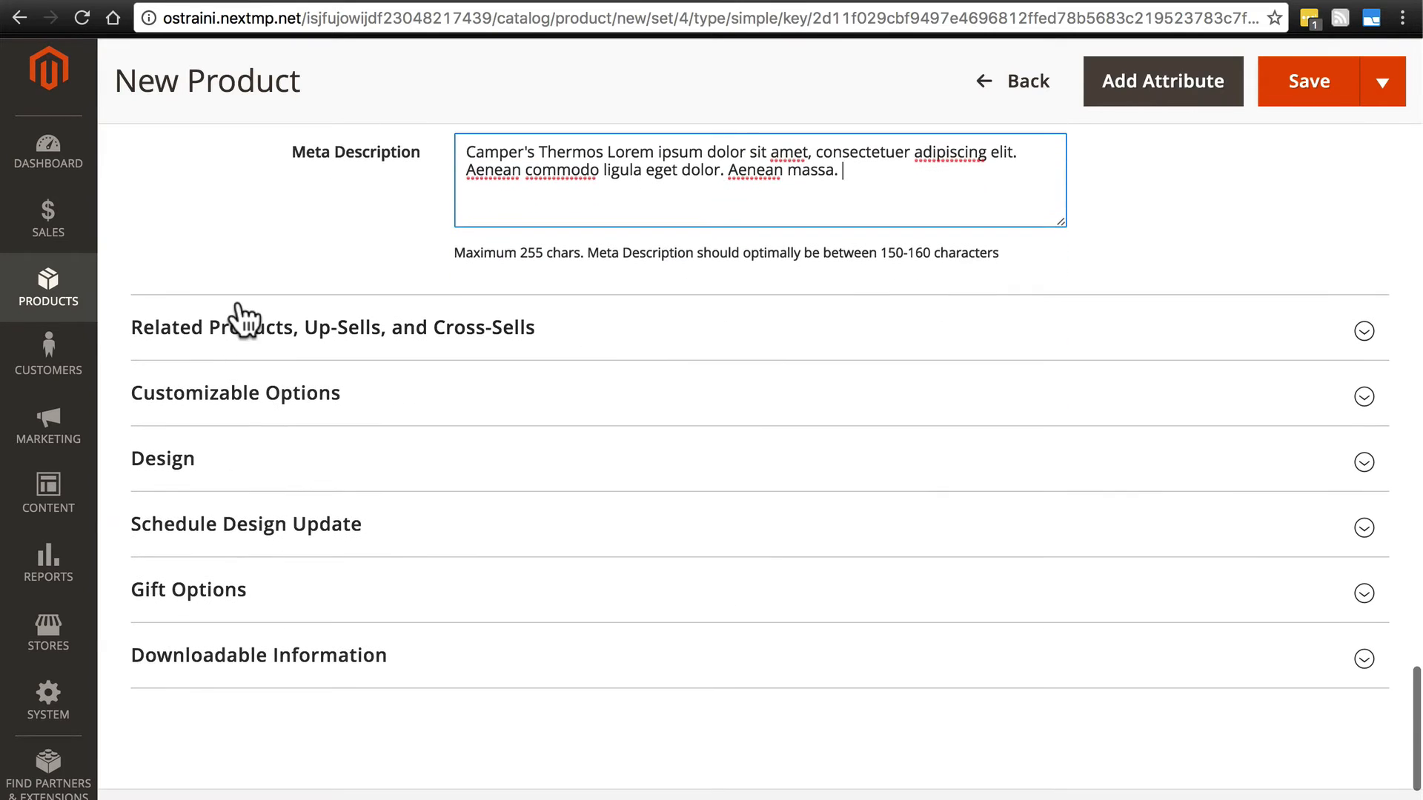
pyautogui.click(366, 407)
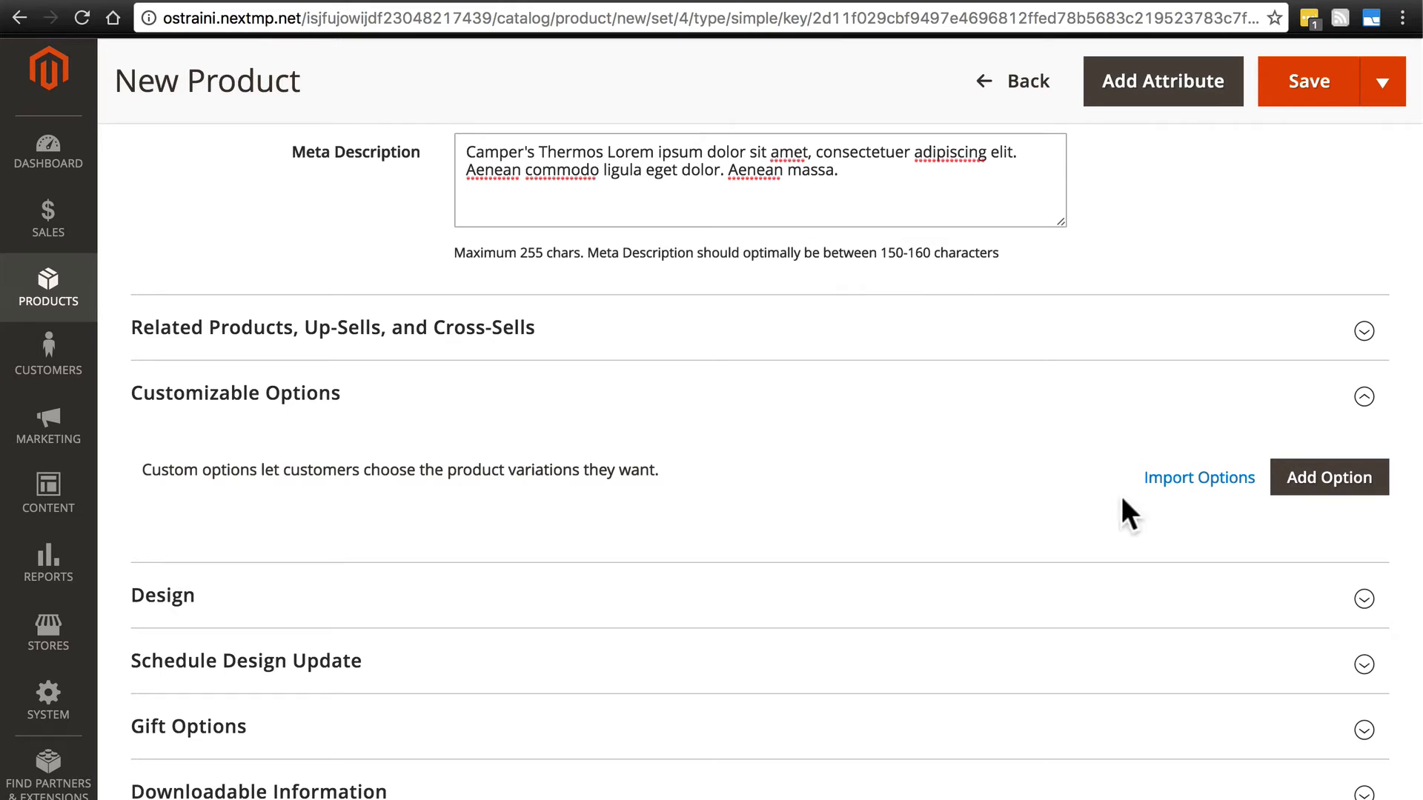
pyautogui.click(1306, 480)
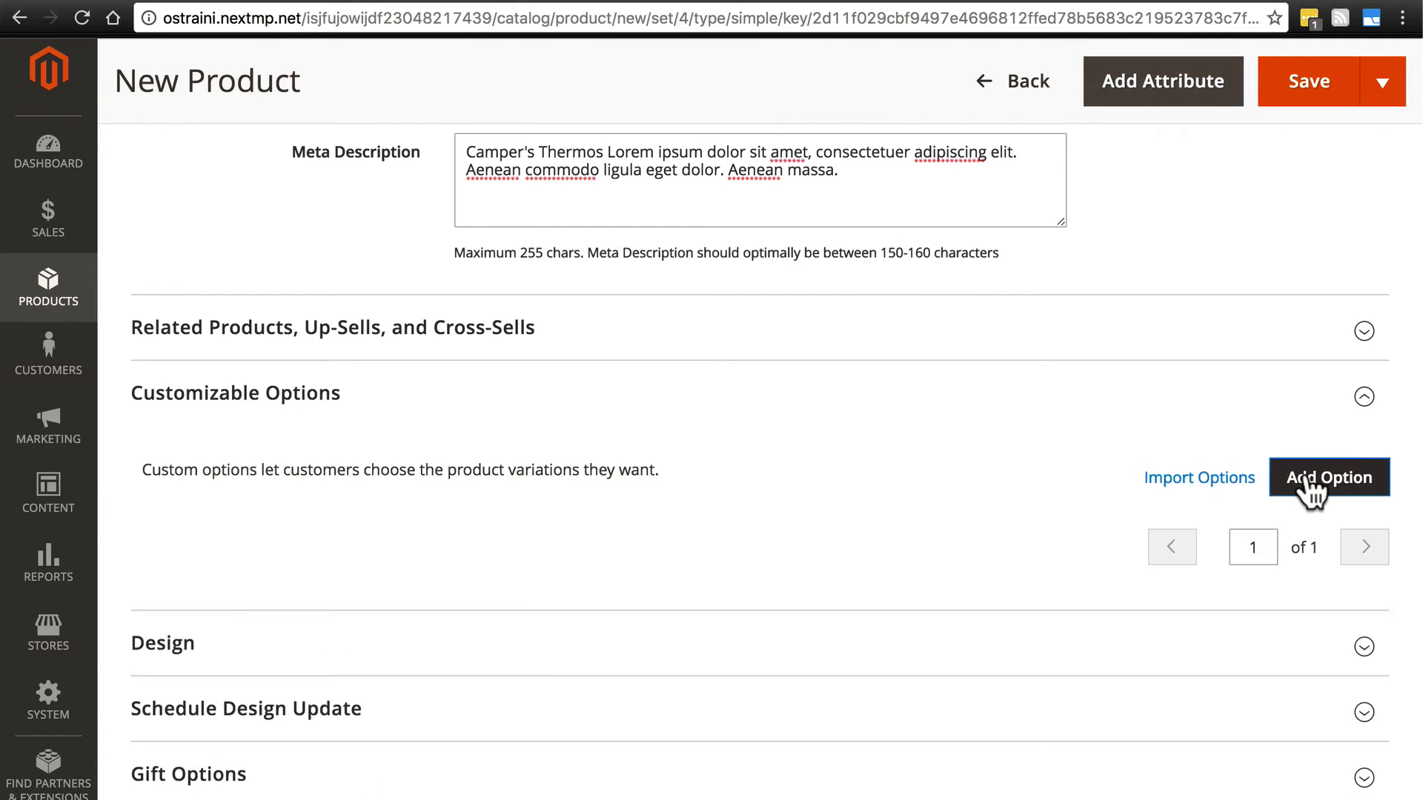
pyautogui.scroll(-2, 865, 466)
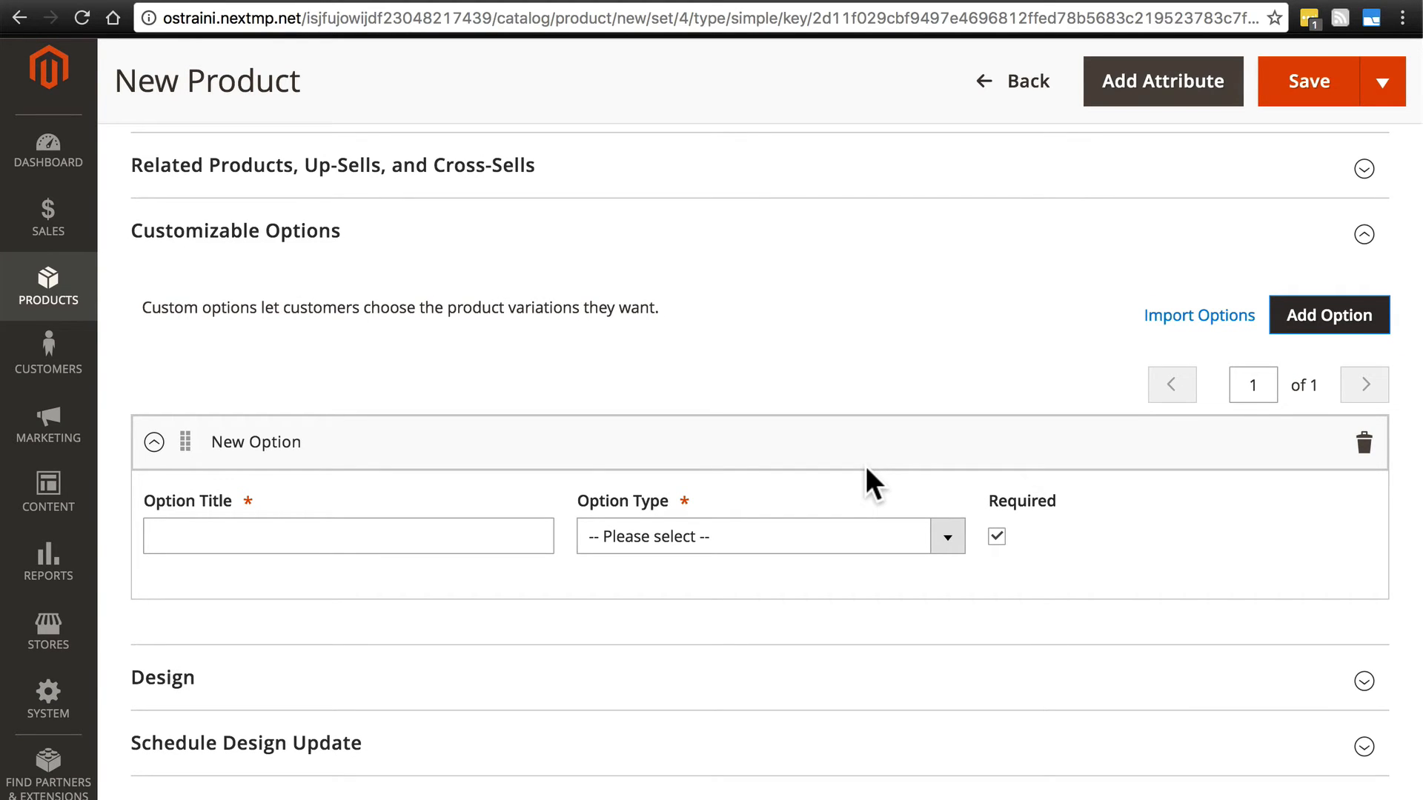
pyautogui.scroll(15, 866, 465)
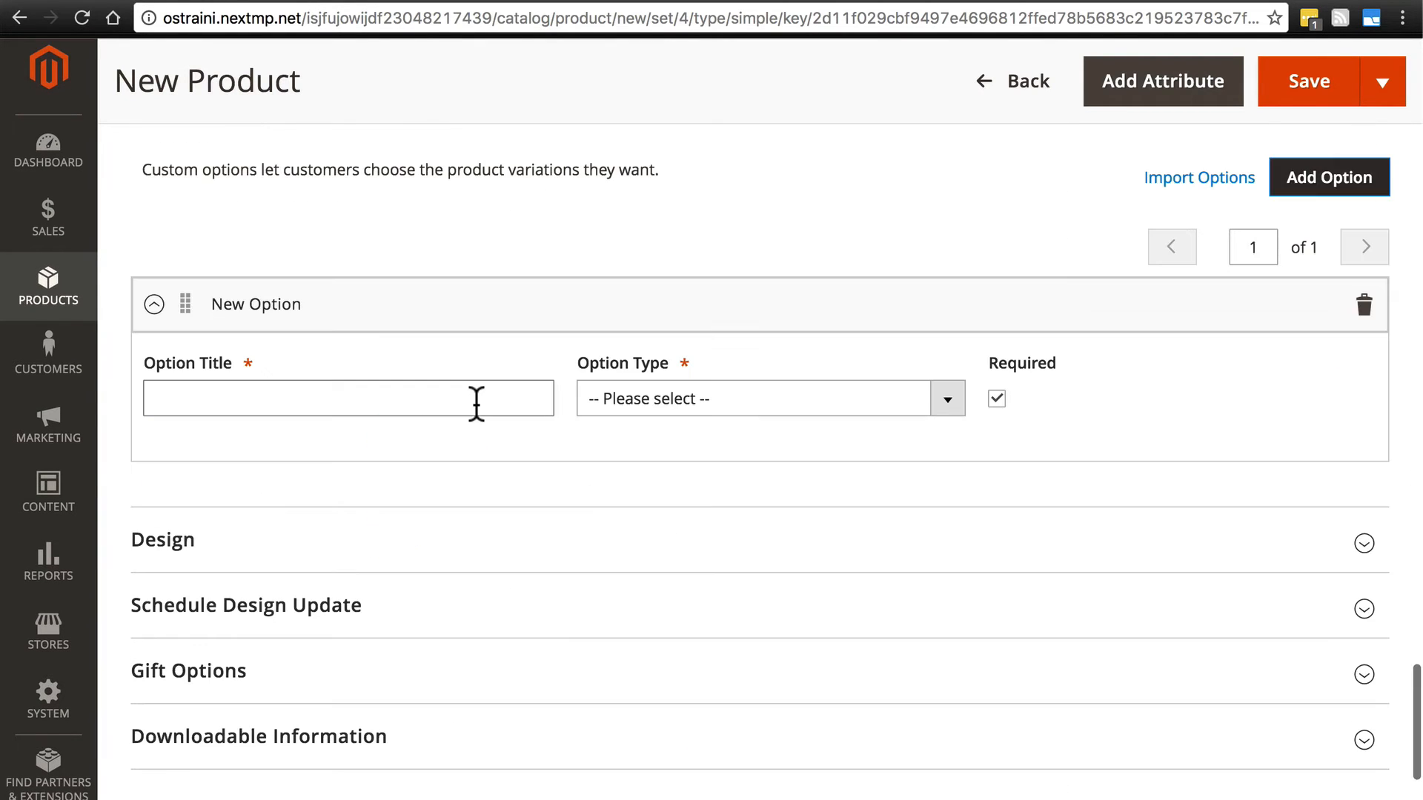
pyautogui.click(476, 402)
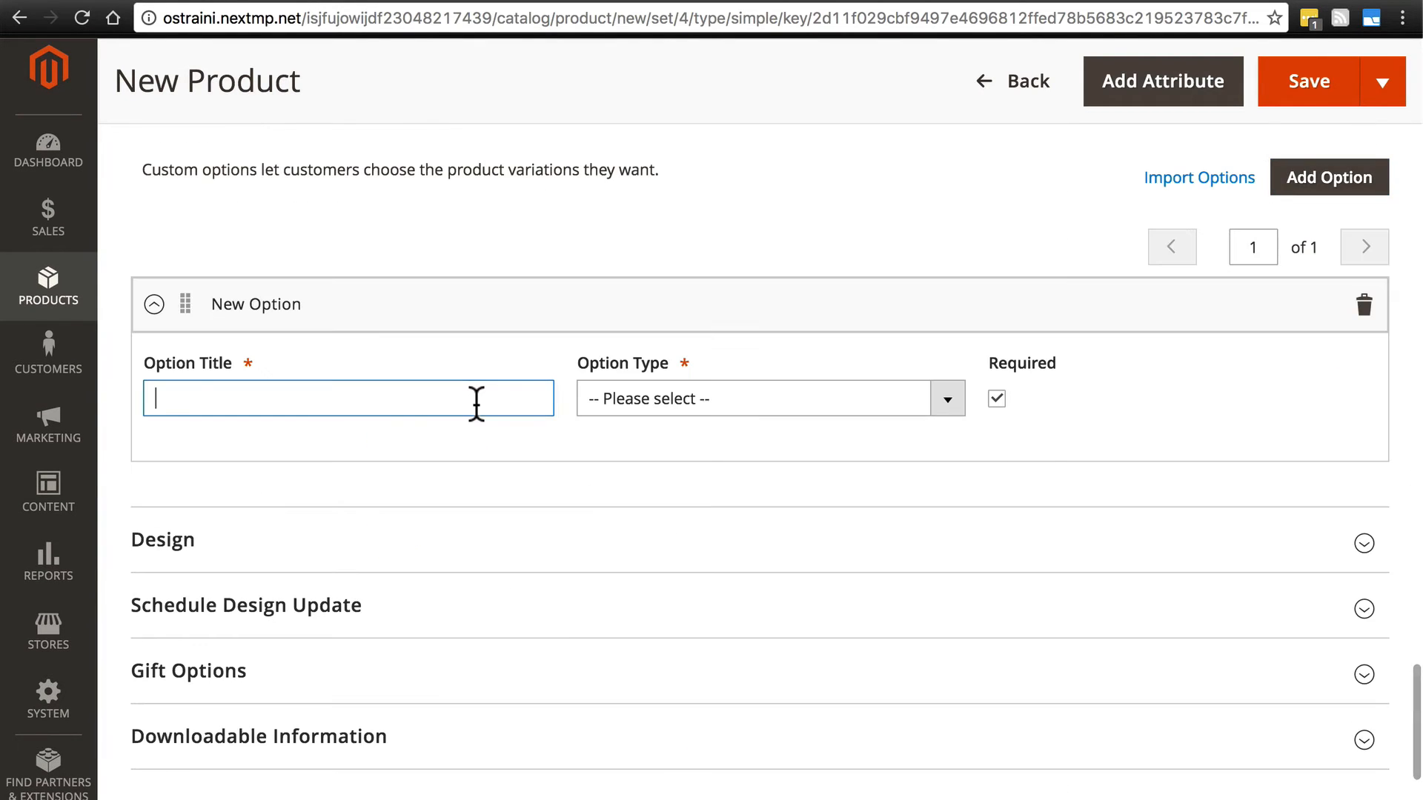
pyautogui.write('Monogram')
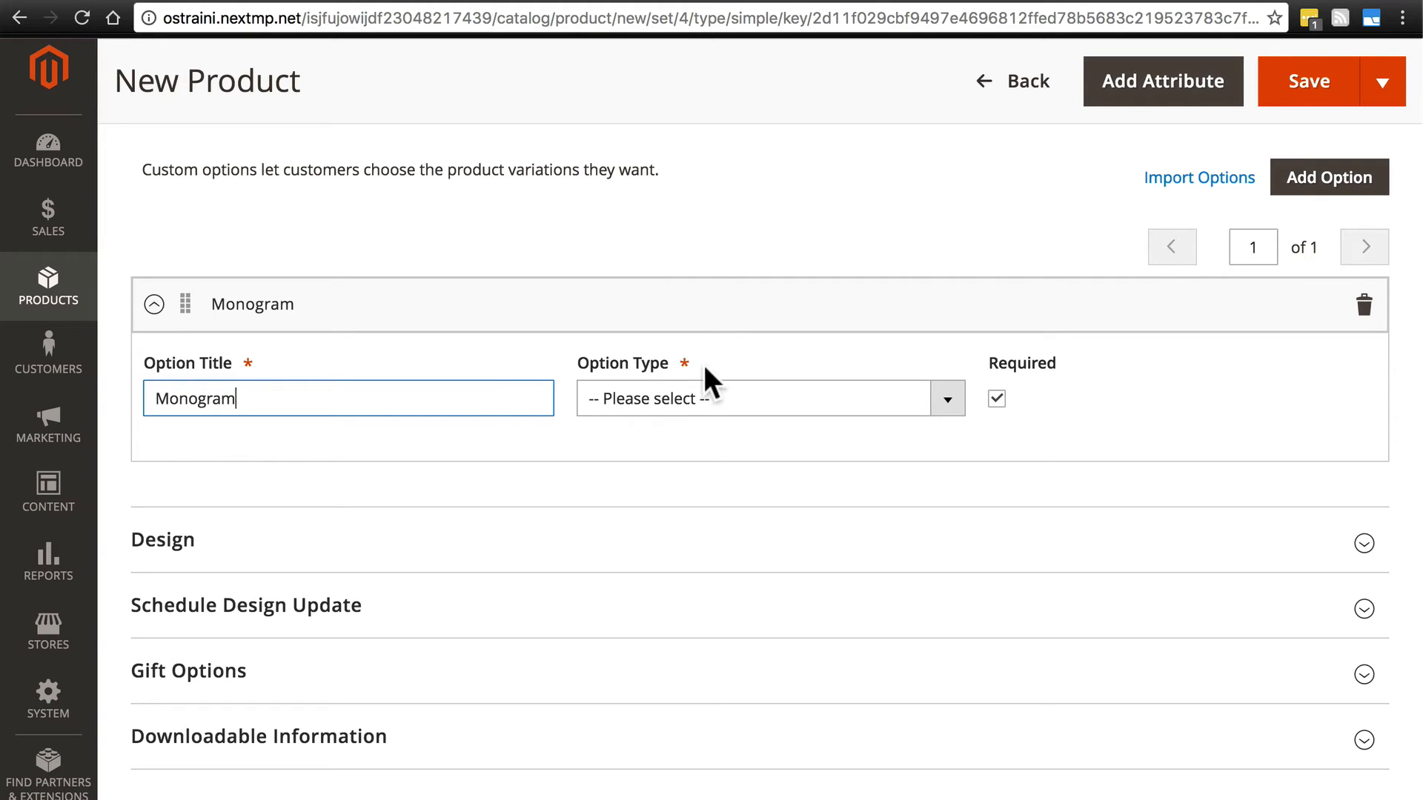
# - Set the Monogram option's type to the text type Field and make the option not required
pyautogui.click(721, 404)
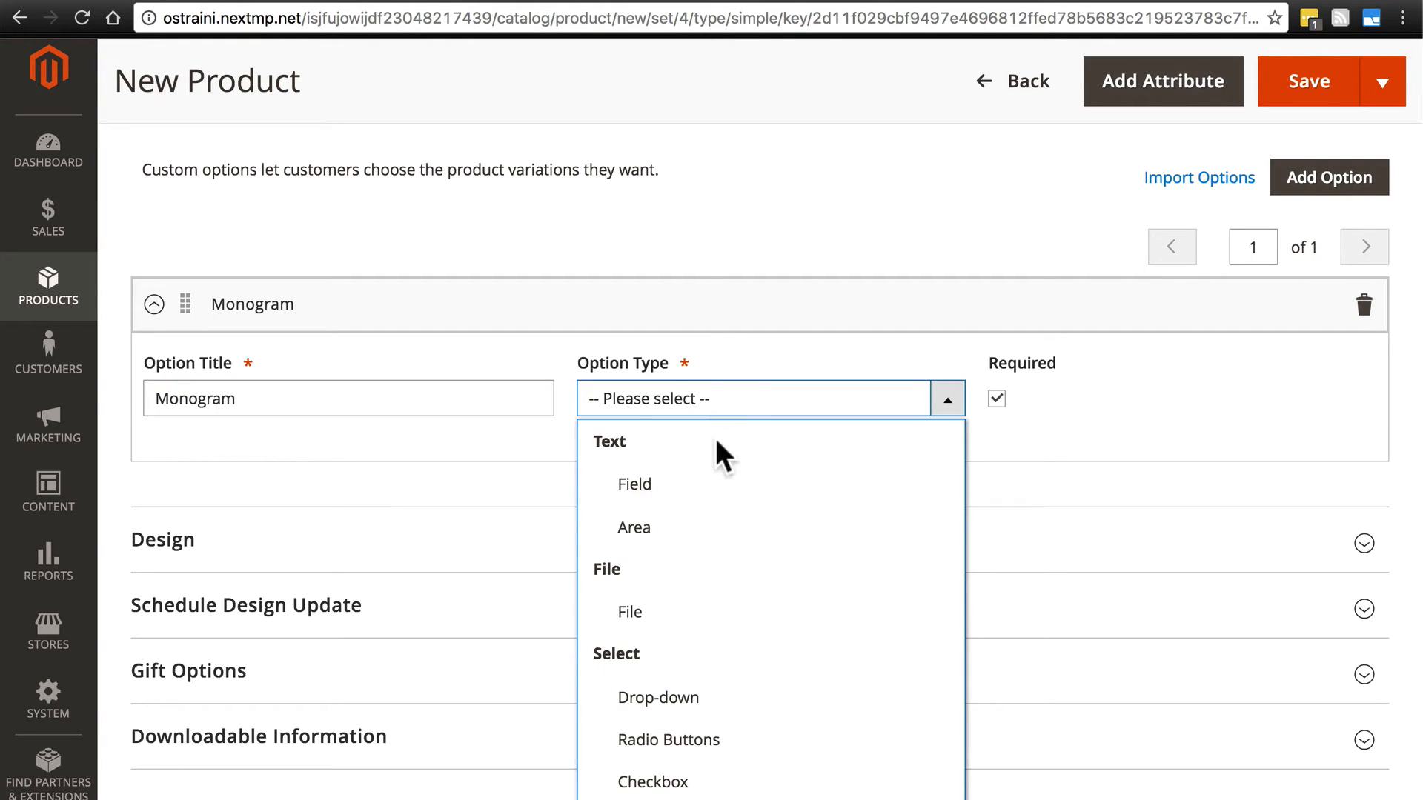
pyautogui.scroll(-3, 701, 486)
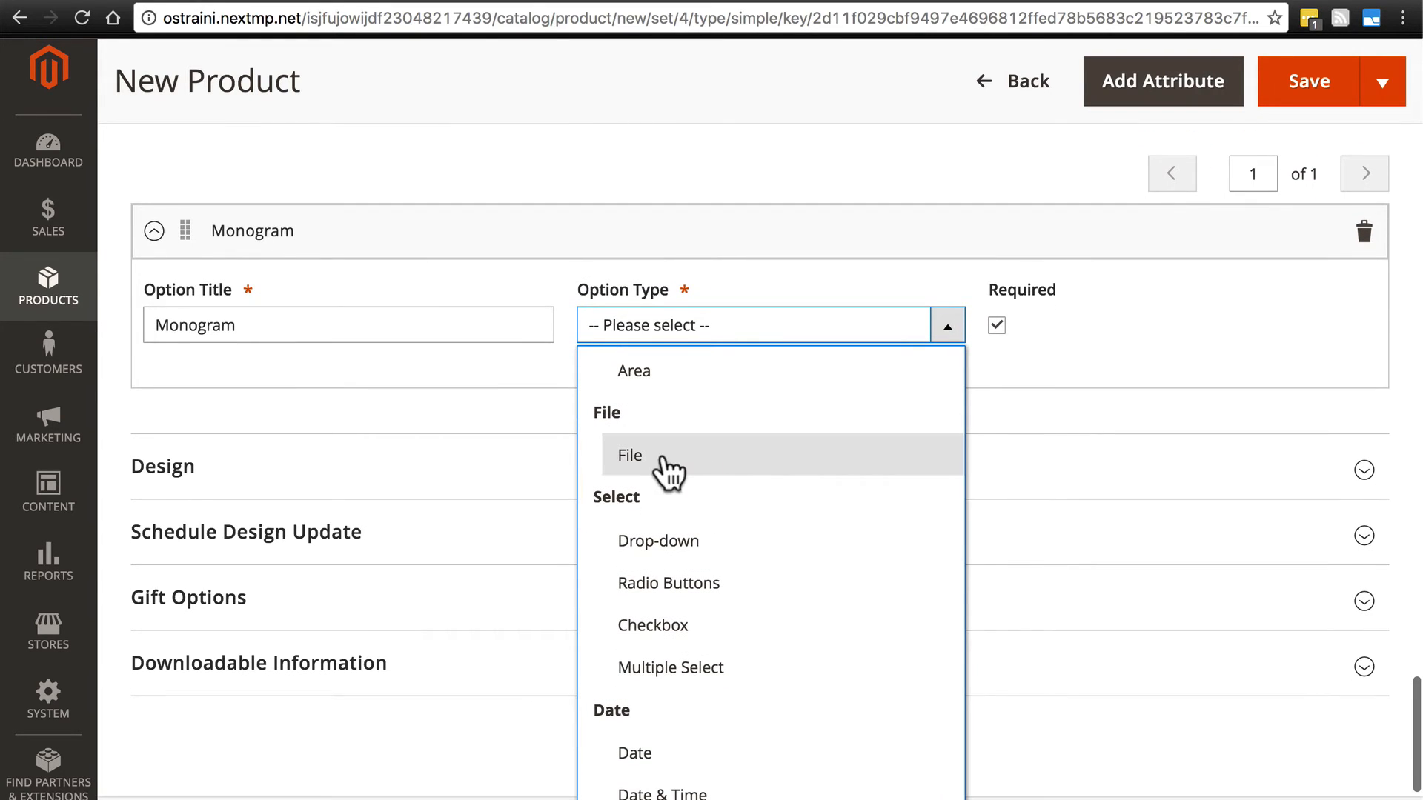
pyautogui.scroll(-2, 700, 486)
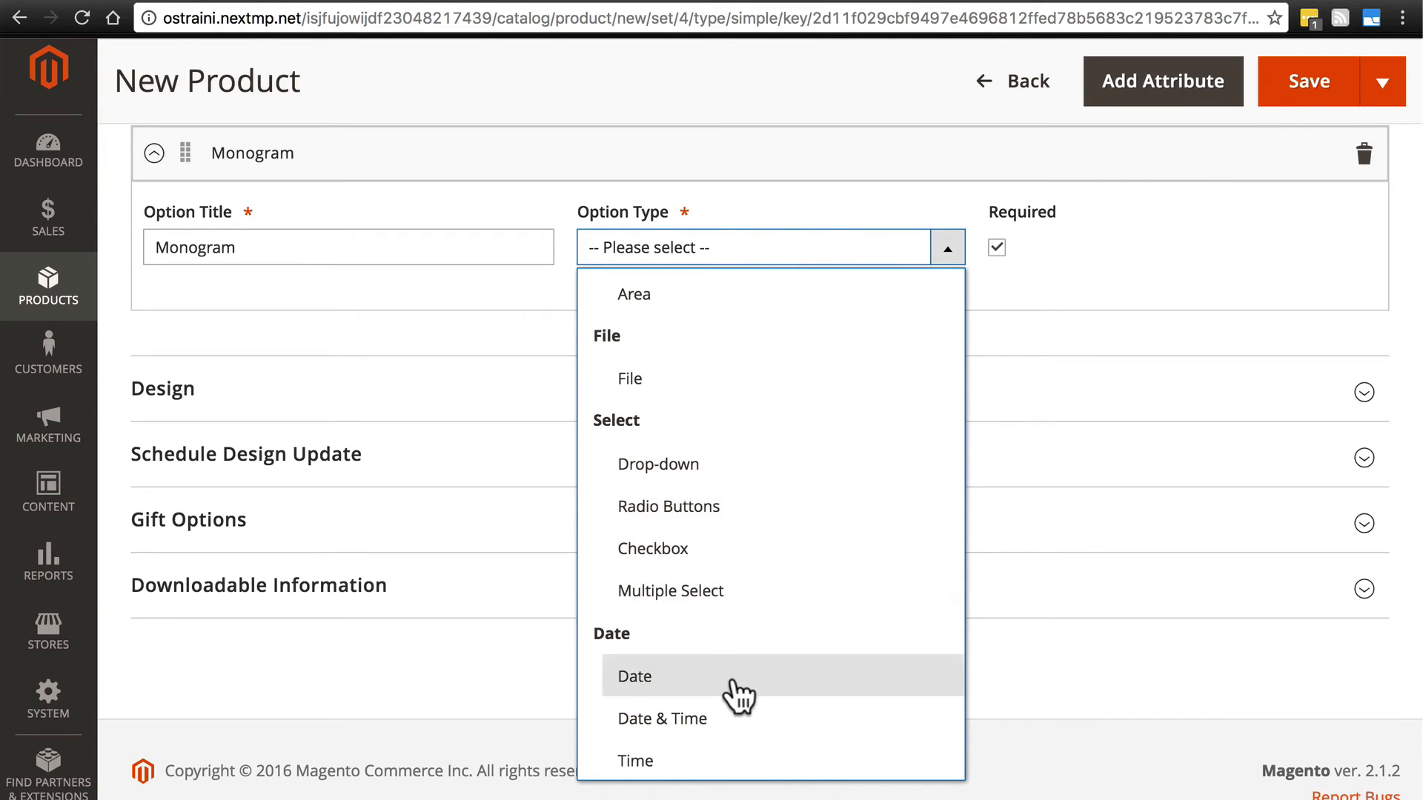
pyautogui.scroll(3, 766, 501)
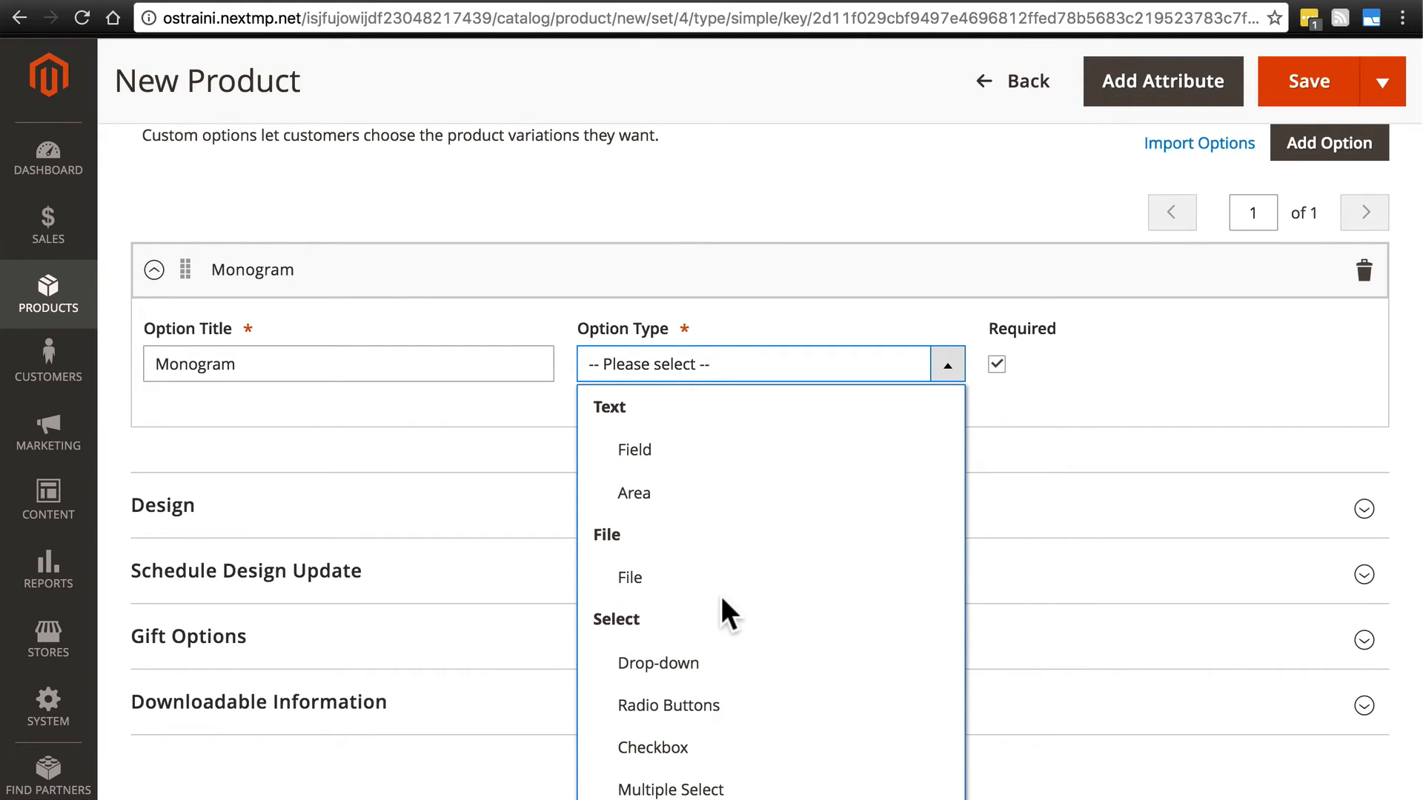
pyautogui.click(697, 459)
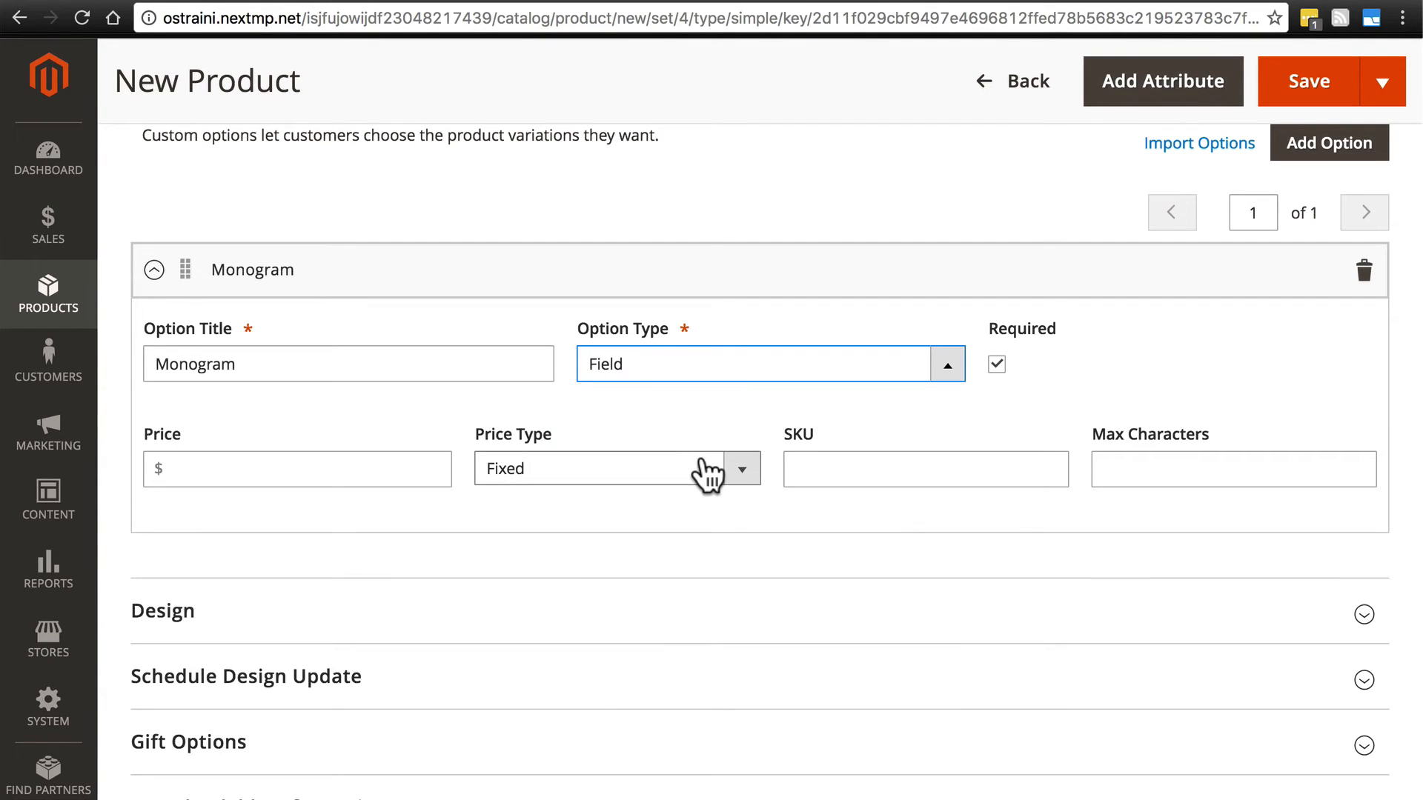
pyautogui.click(998, 366)
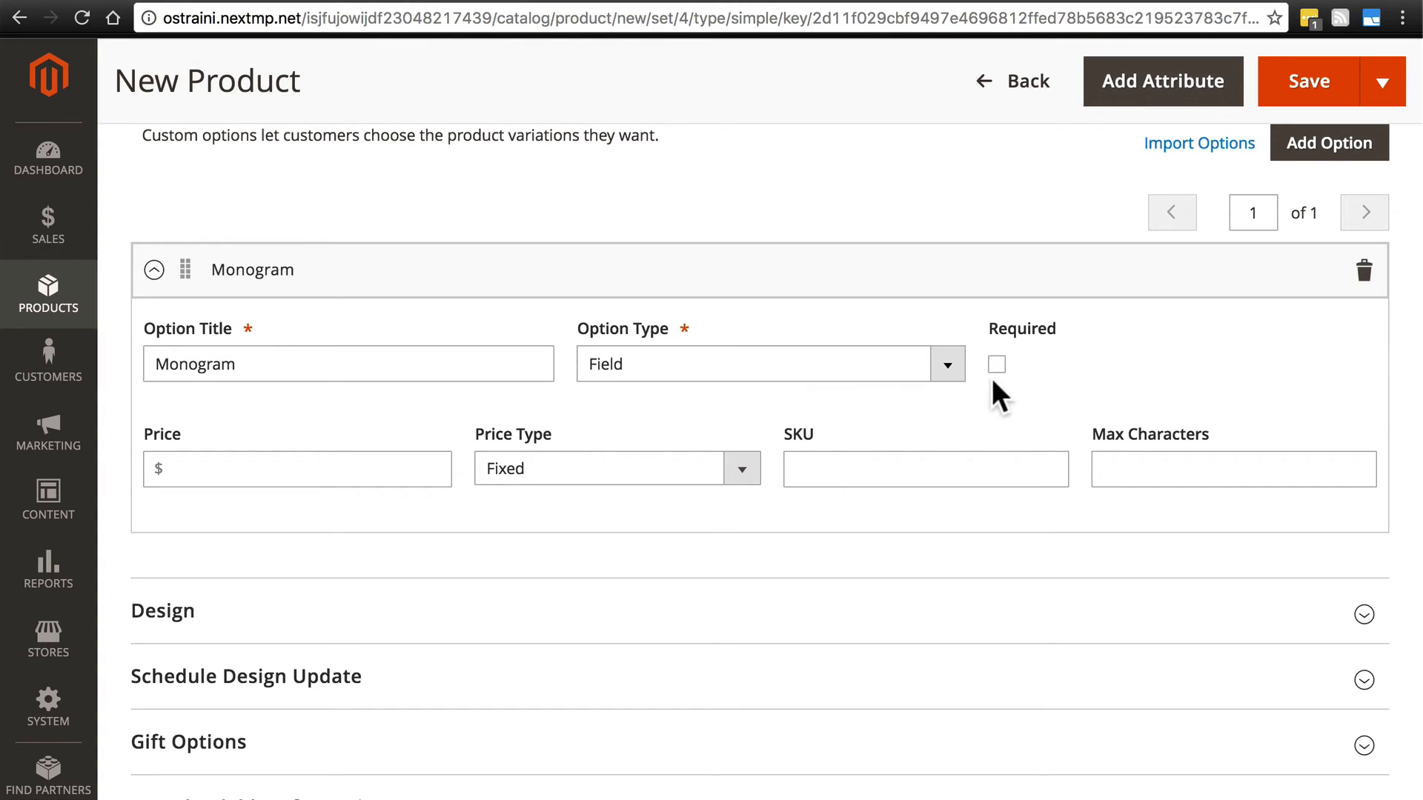
# - Set the Monogram option's price to 5.99
pyautogui.click(294, 466)
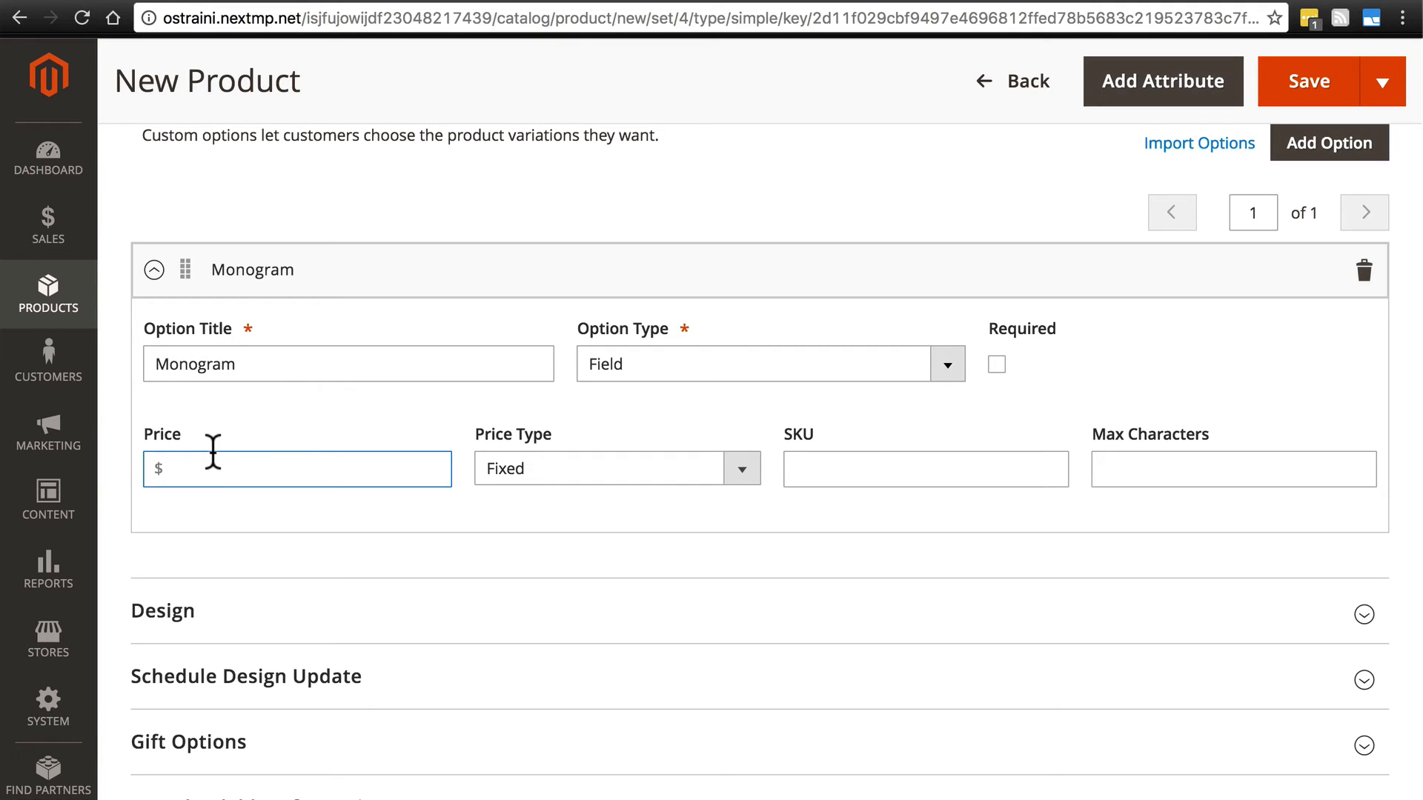
pyautogui.write('5.99')
# - Try pricing the Monogram option as a percentage, with Percent as the price type and a value of 50
pyautogui.click(540, 469)
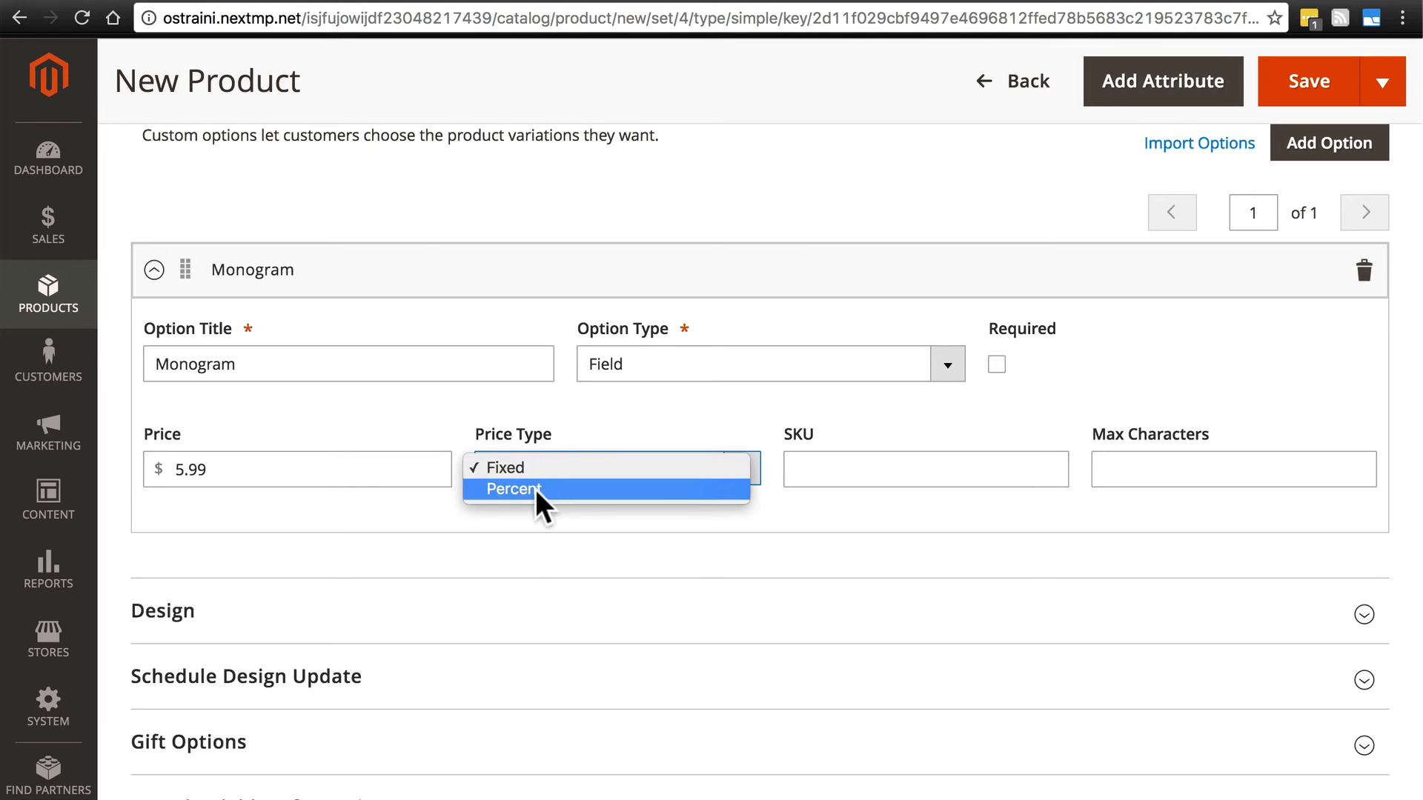
pyautogui.click(535, 489)
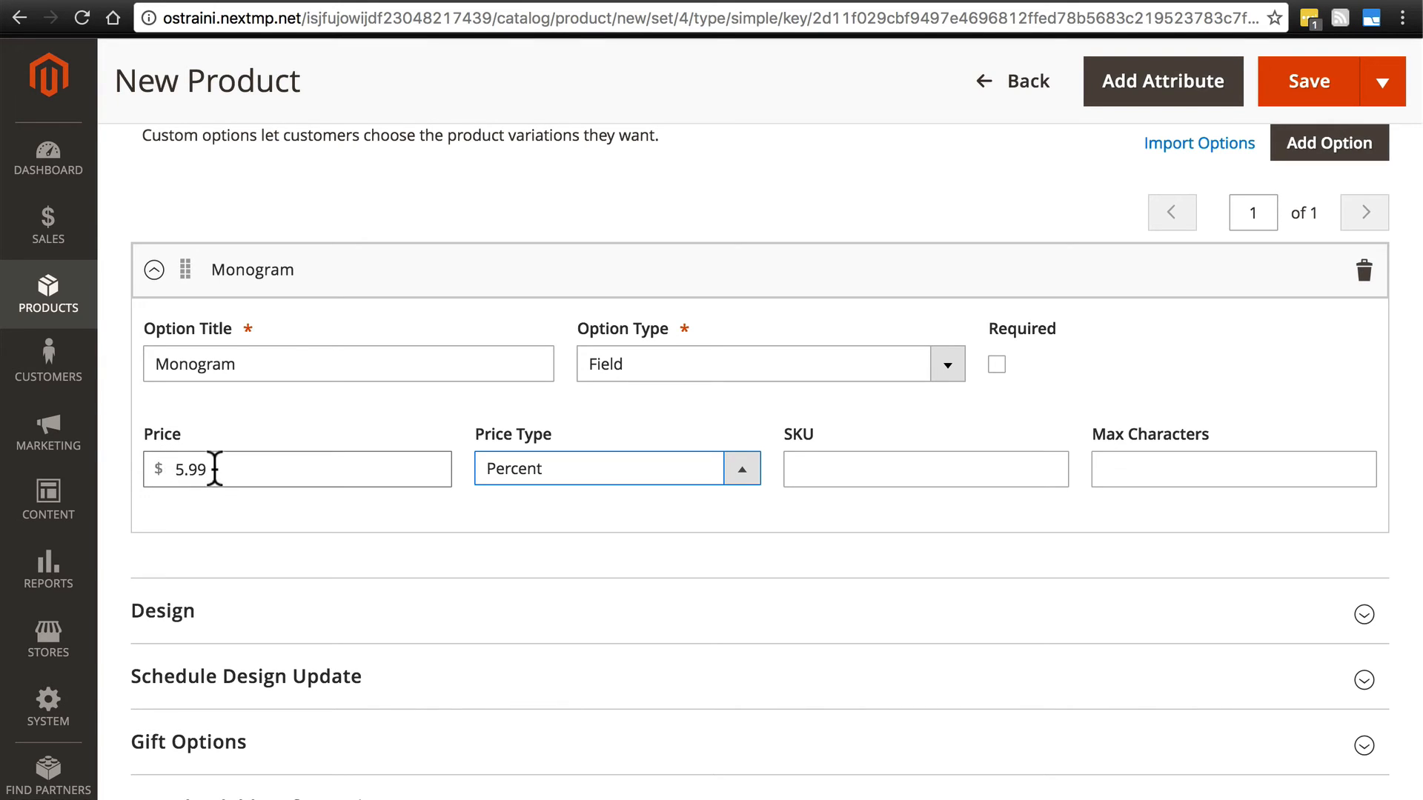
pyautogui.moveTo(211, 467); pyautogui.dragTo(148, 461)
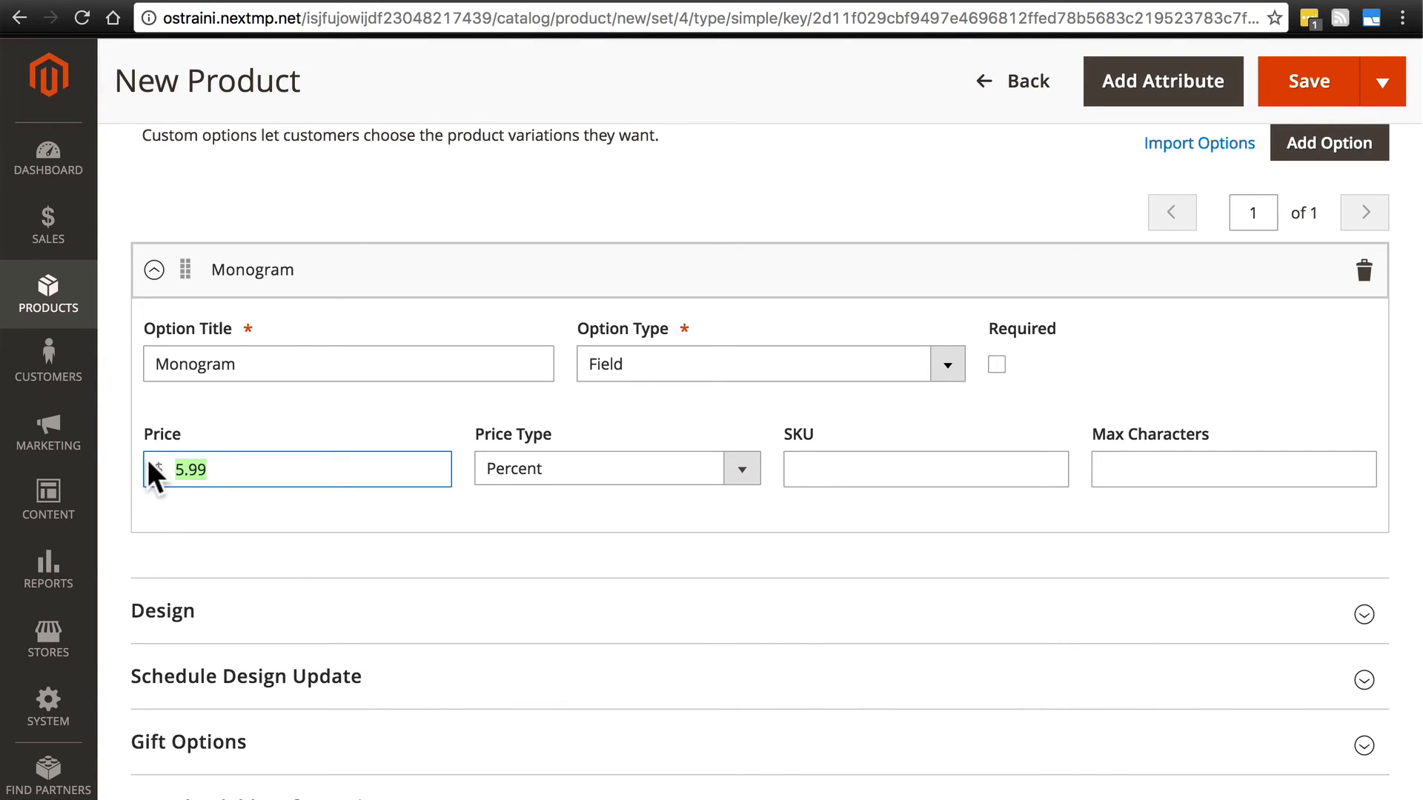
pyautogui.press('BackSpace')
pyautogui.write('50')
# - Switch the Monogram option's price type back to Fixed and enter a price of 5.99
pyautogui.click(529, 469)
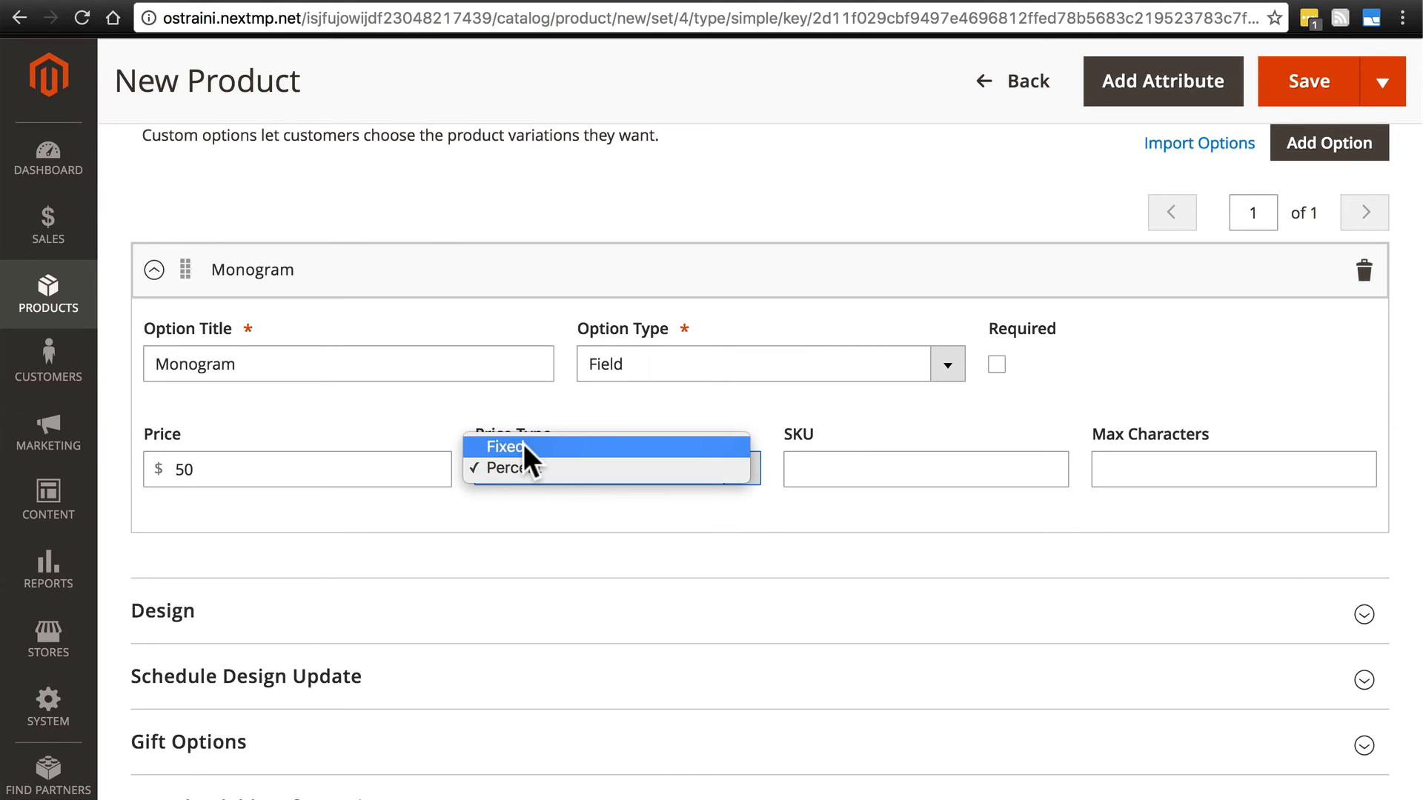
pyautogui.click(523, 445)
pyautogui.moveTo(297, 474); pyautogui.dragTo(148, 489)
pyautogui.write('5.99')
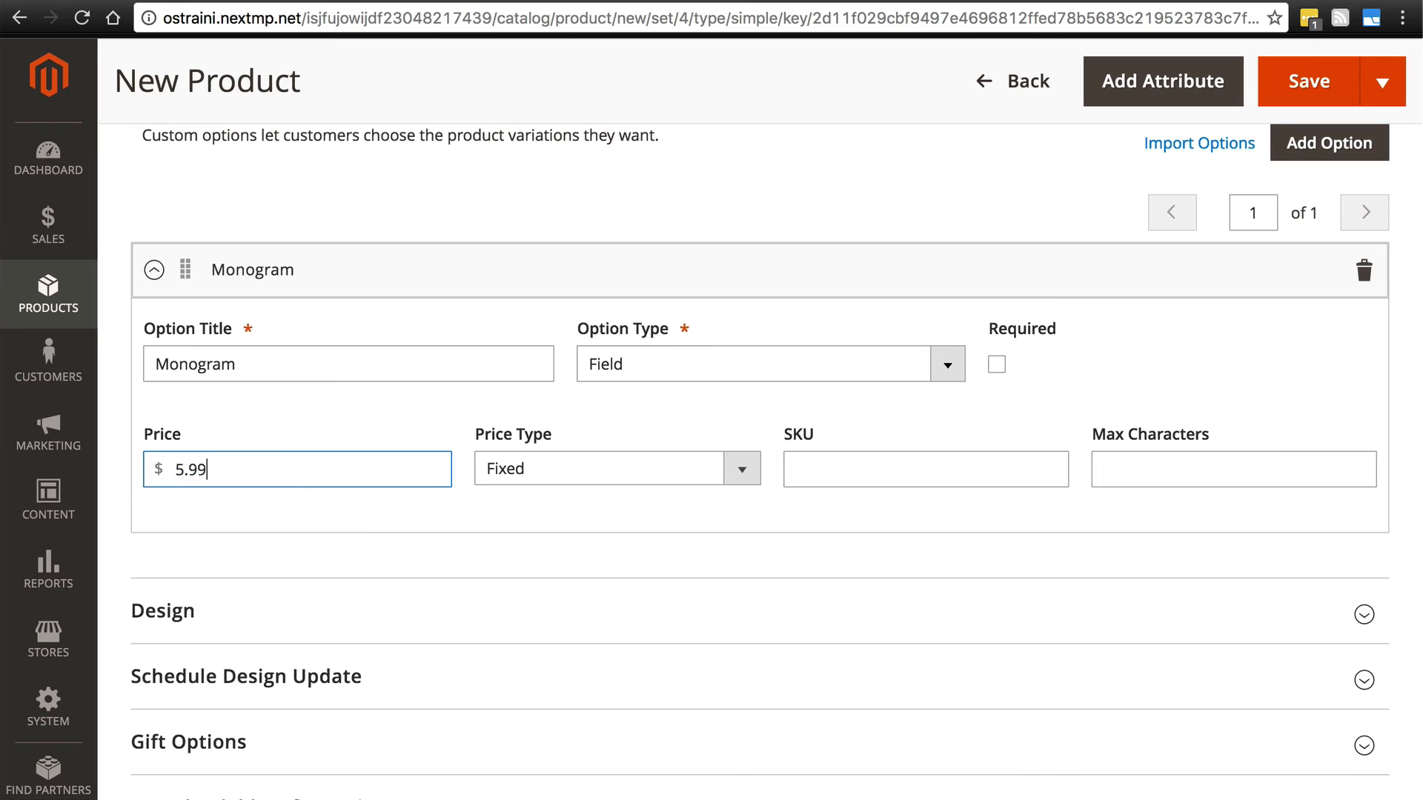
# - Limit the Monogram option to a maximum of 3 characters and save the product
pyautogui.click(816, 470)
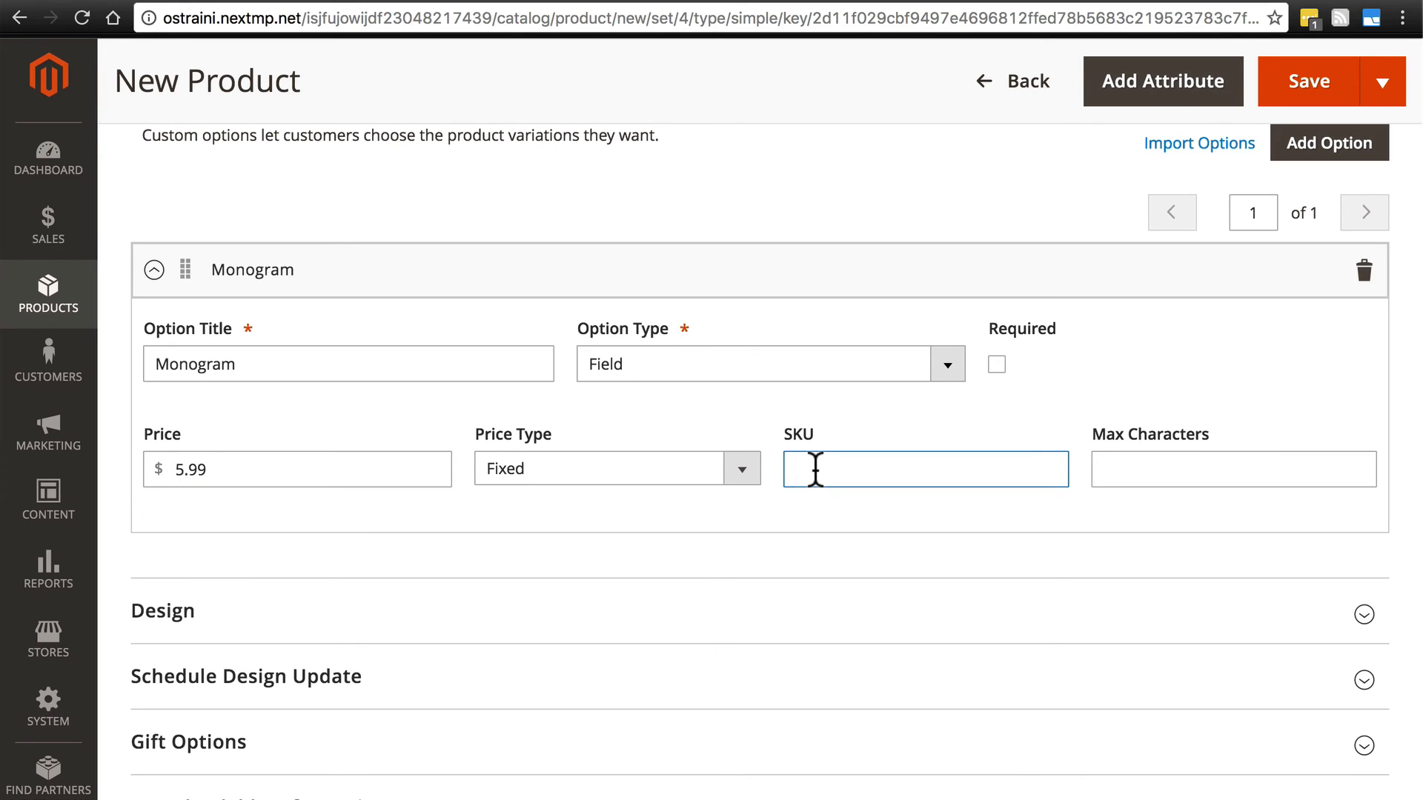
pyautogui.click(1128, 472)
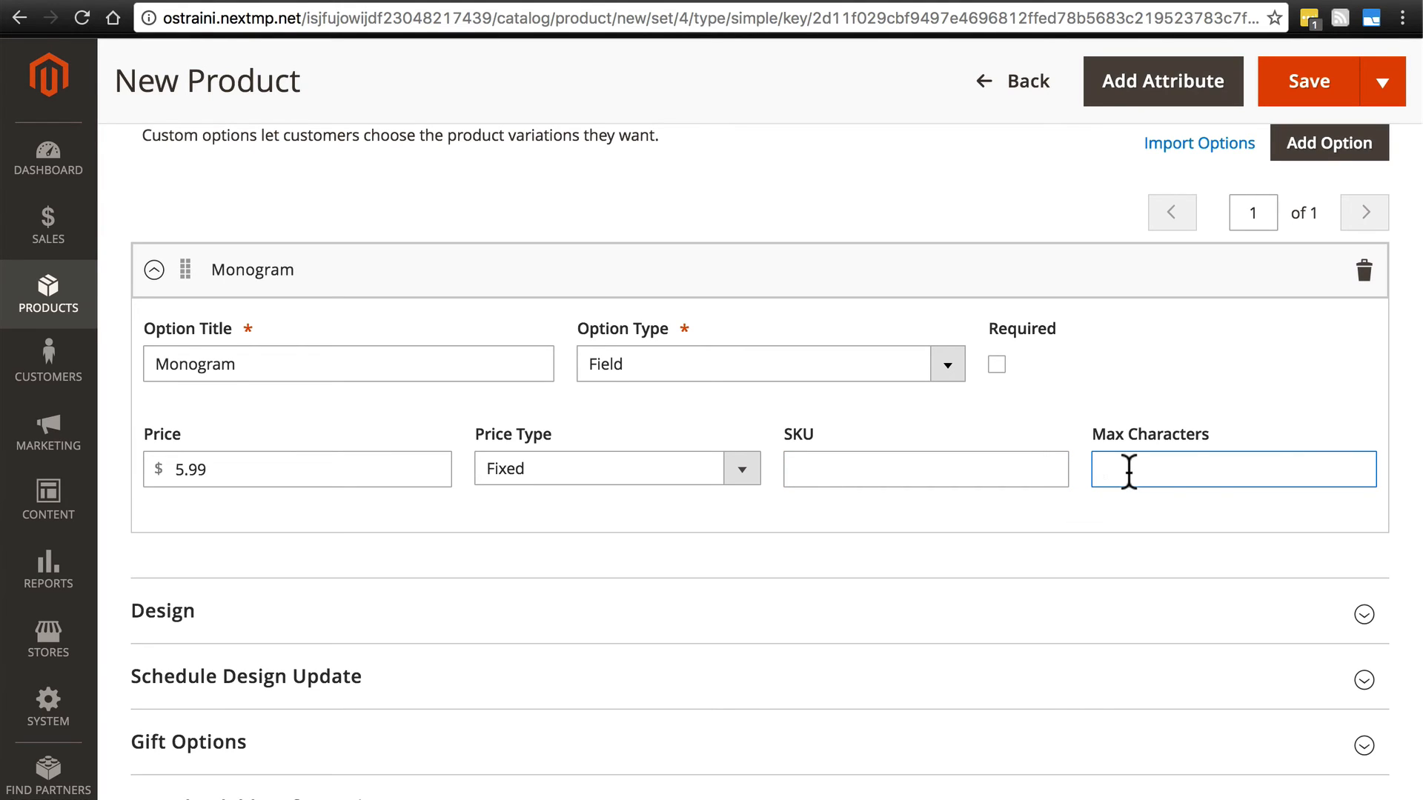
pyautogui.click(939, 357)
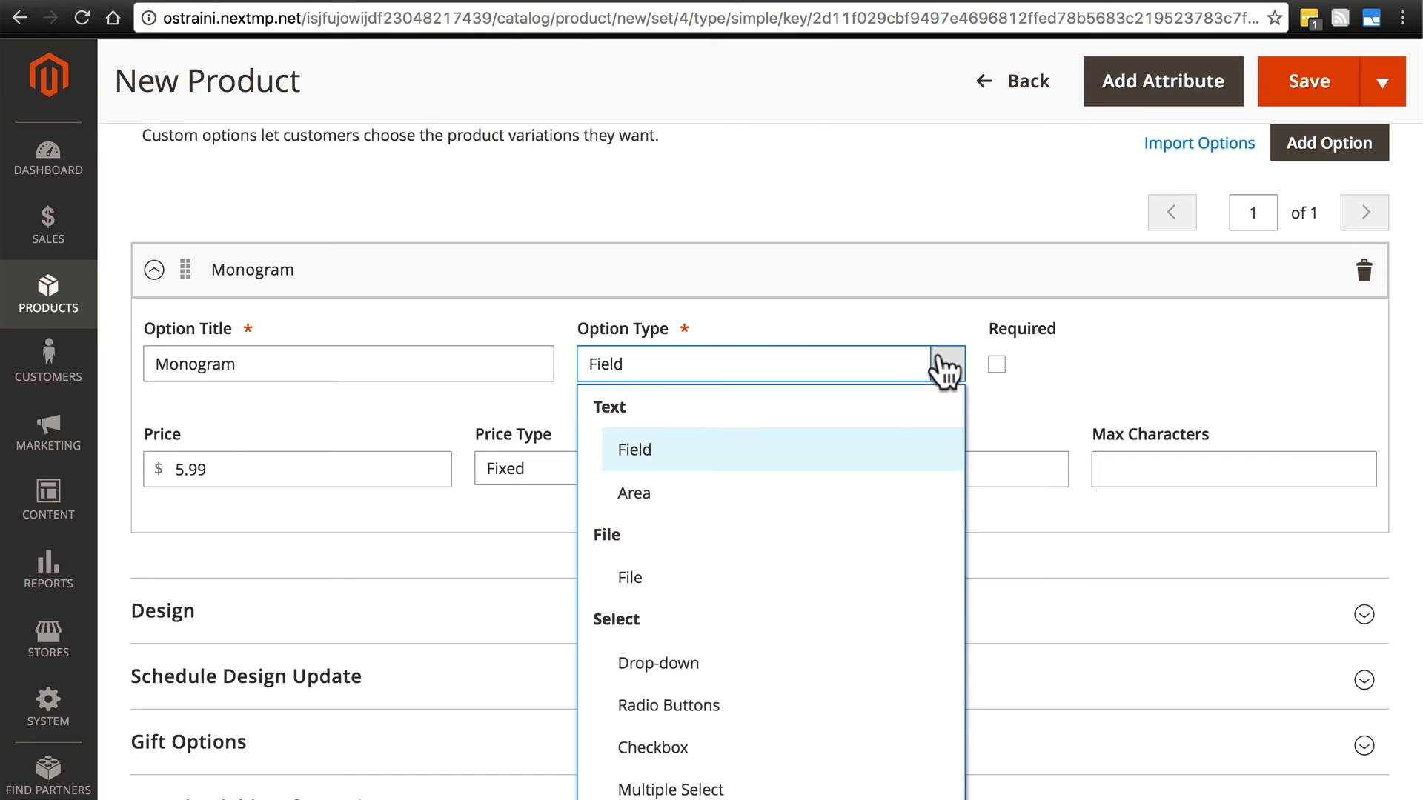
pyautogui.click(814, 443)
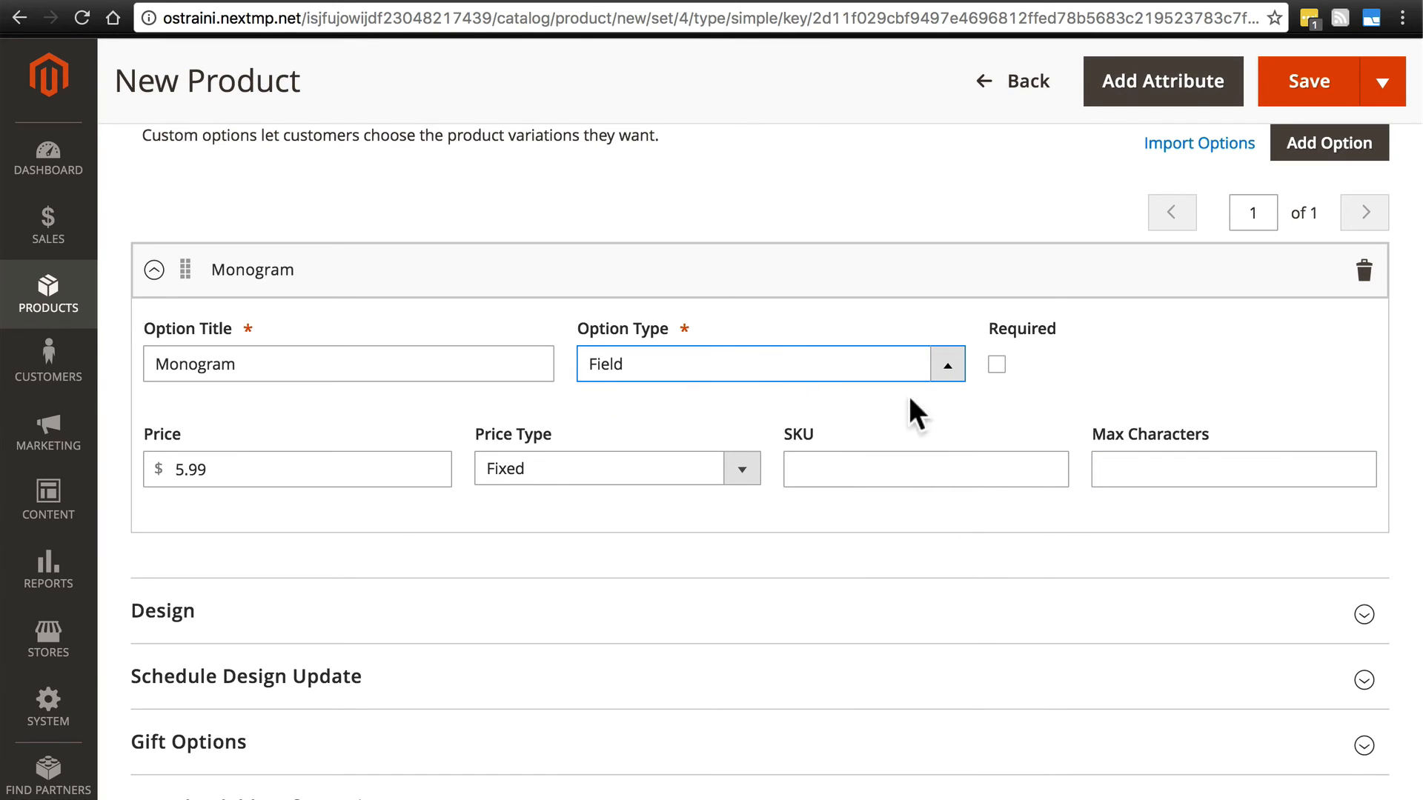
pyautogui.click(1126, 466)
pyautogui.write('3')
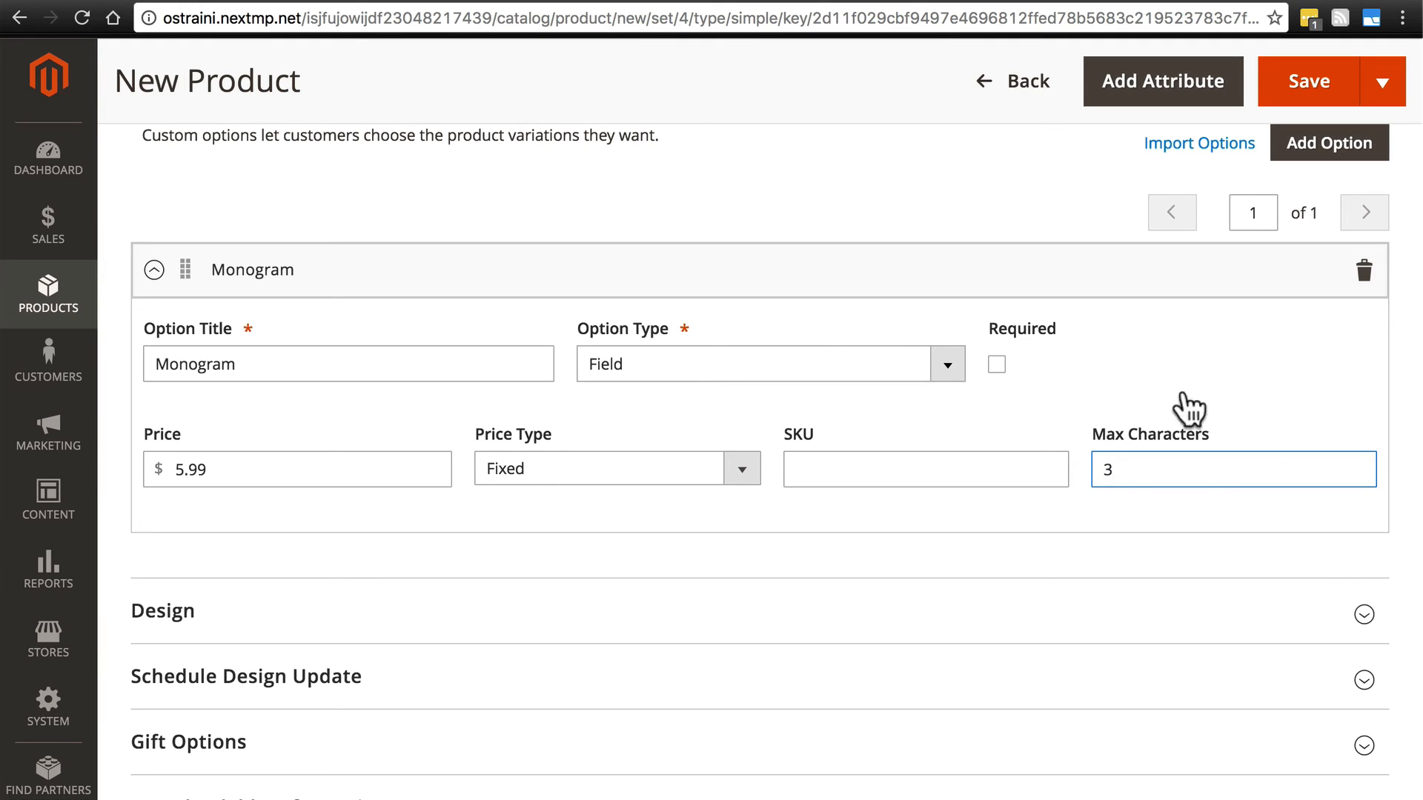
pyautogui.click(1307, 80)
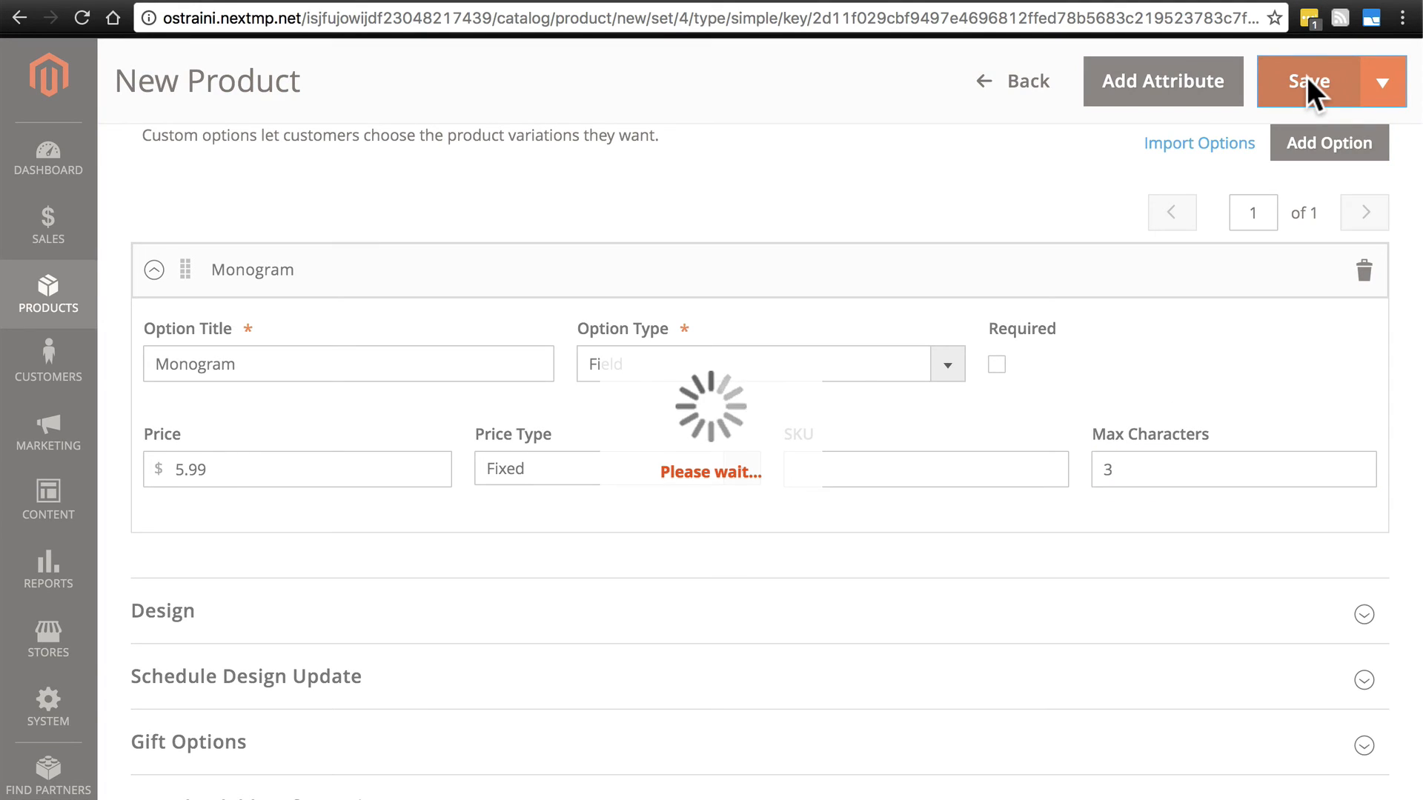
# - Open the storefront's Customer View in a new browser tab and switch to it
pyautogui.click(1334, 87)
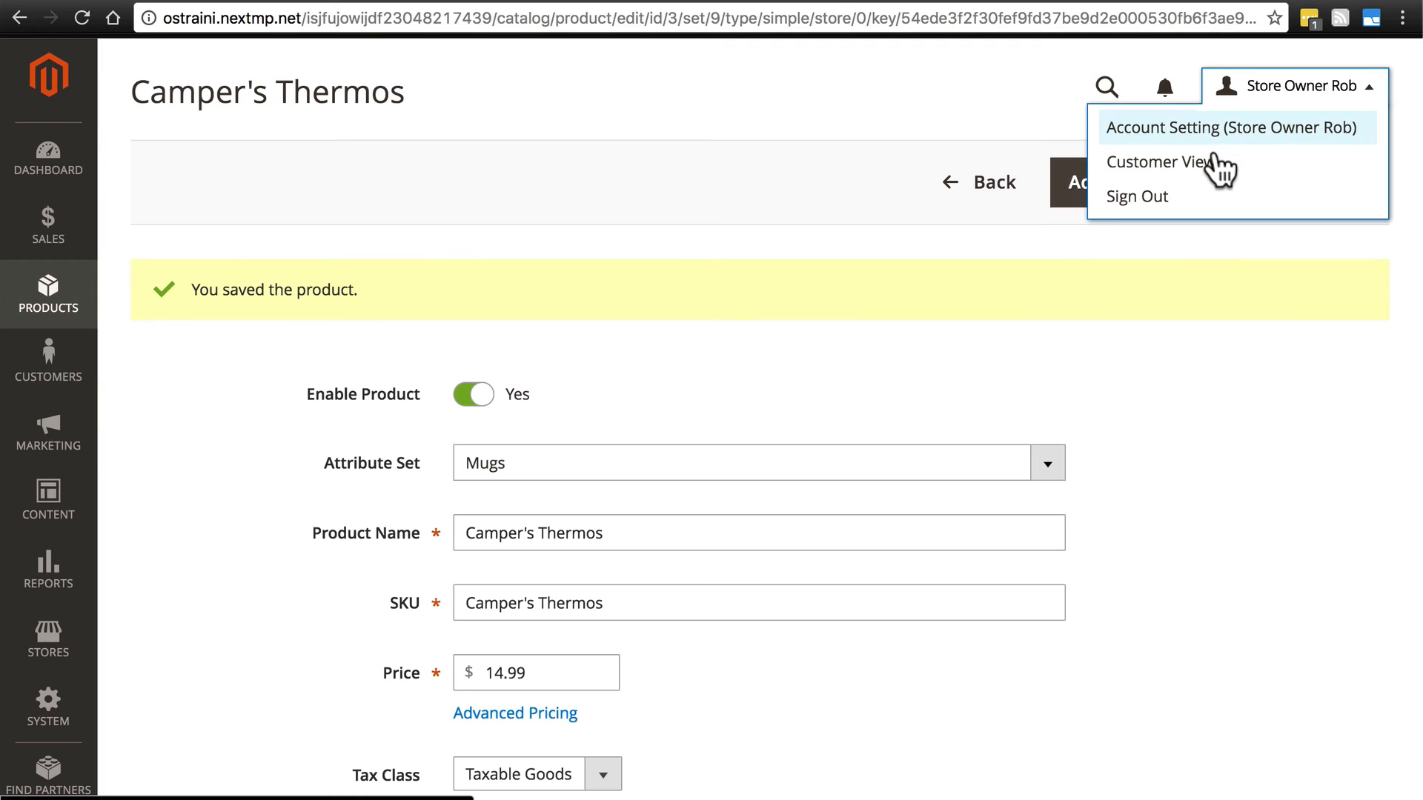
pyautogui.rightClick(1189, 163)
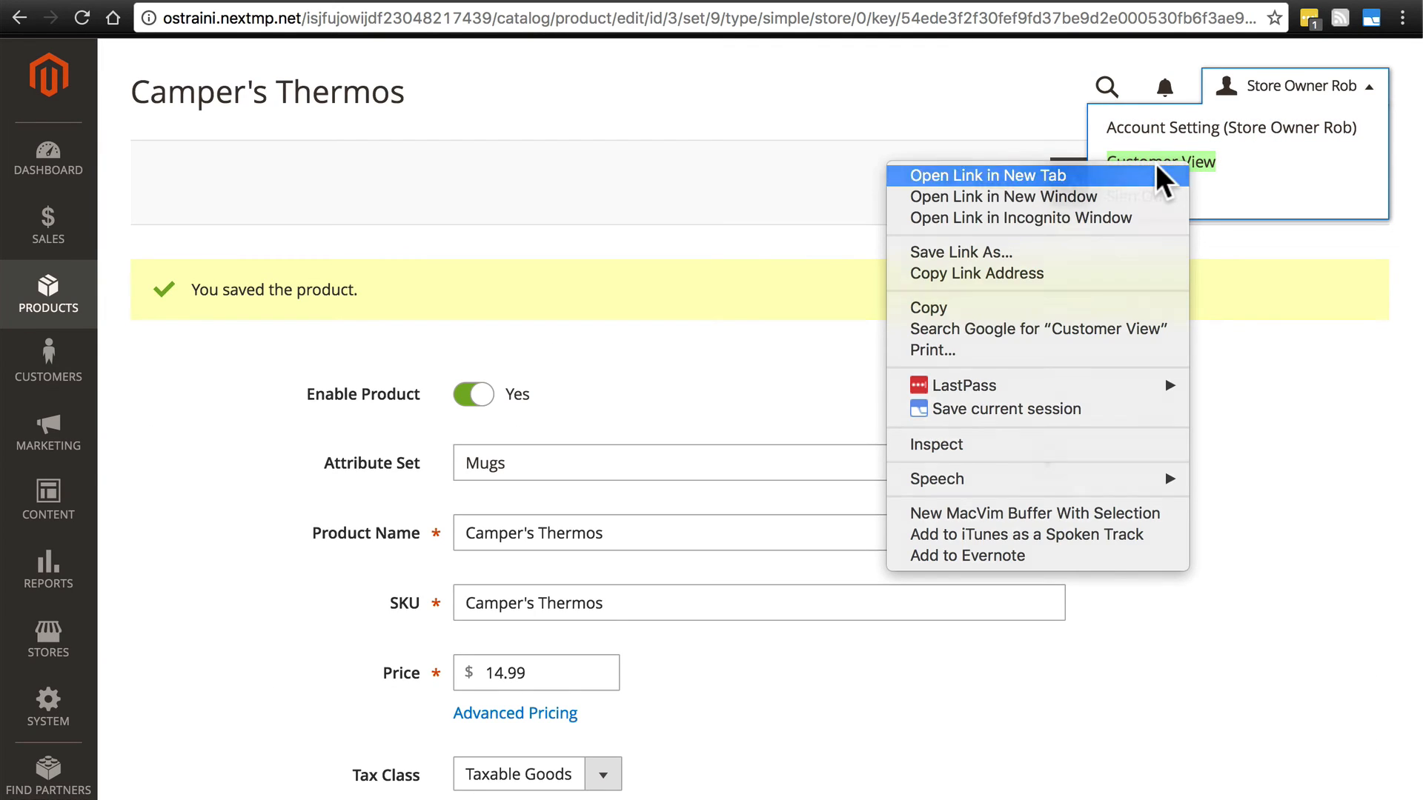
pyautogui.click(1157, 168)
pyautogui.hotkey('ctrl', 'Tab')
# - Search the storefront for "thermos" and open the Camper's Thermos product page
pyautogui.click(1140, 136)
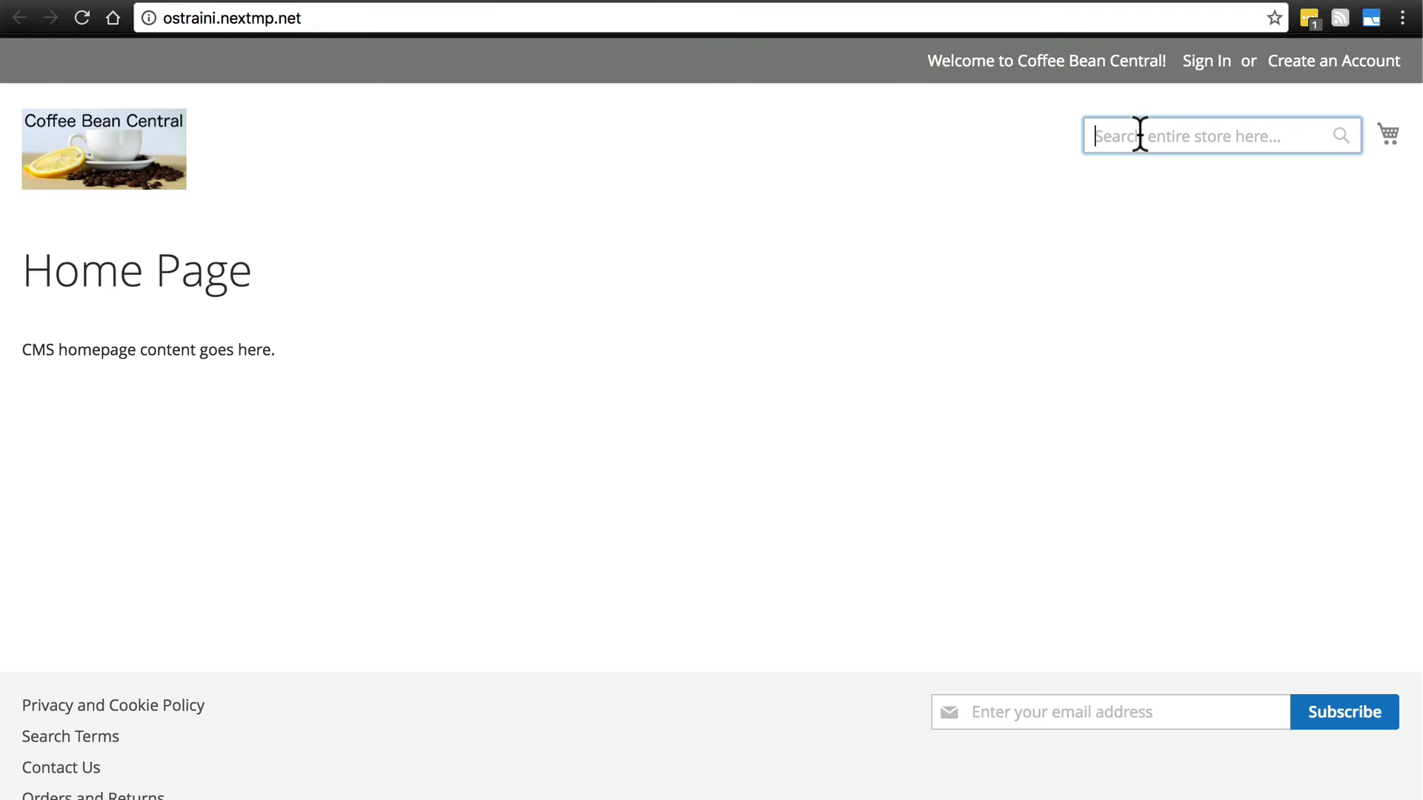
pyautogui.write('thermos')
pyautogui.press('Return')
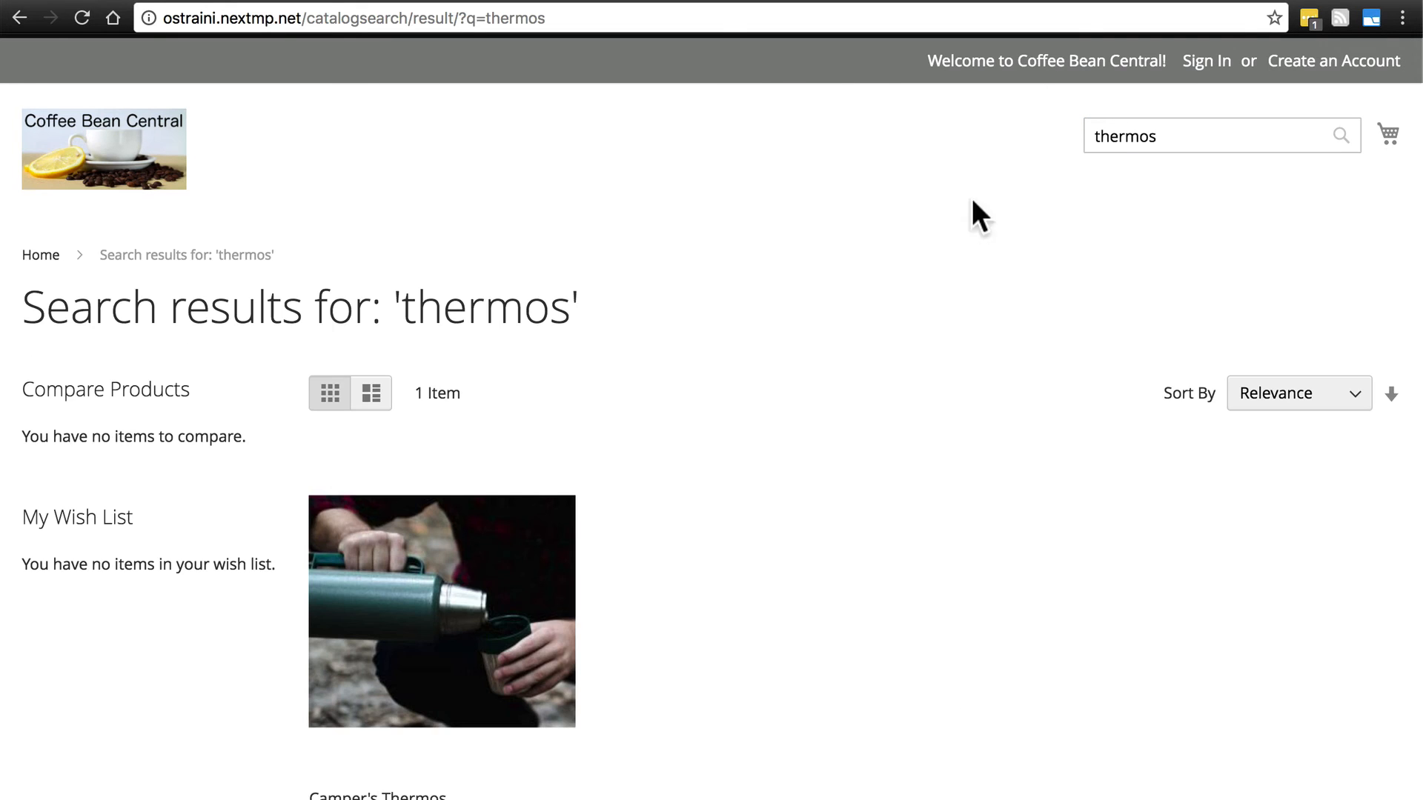
pyautogui.click(449, 586)
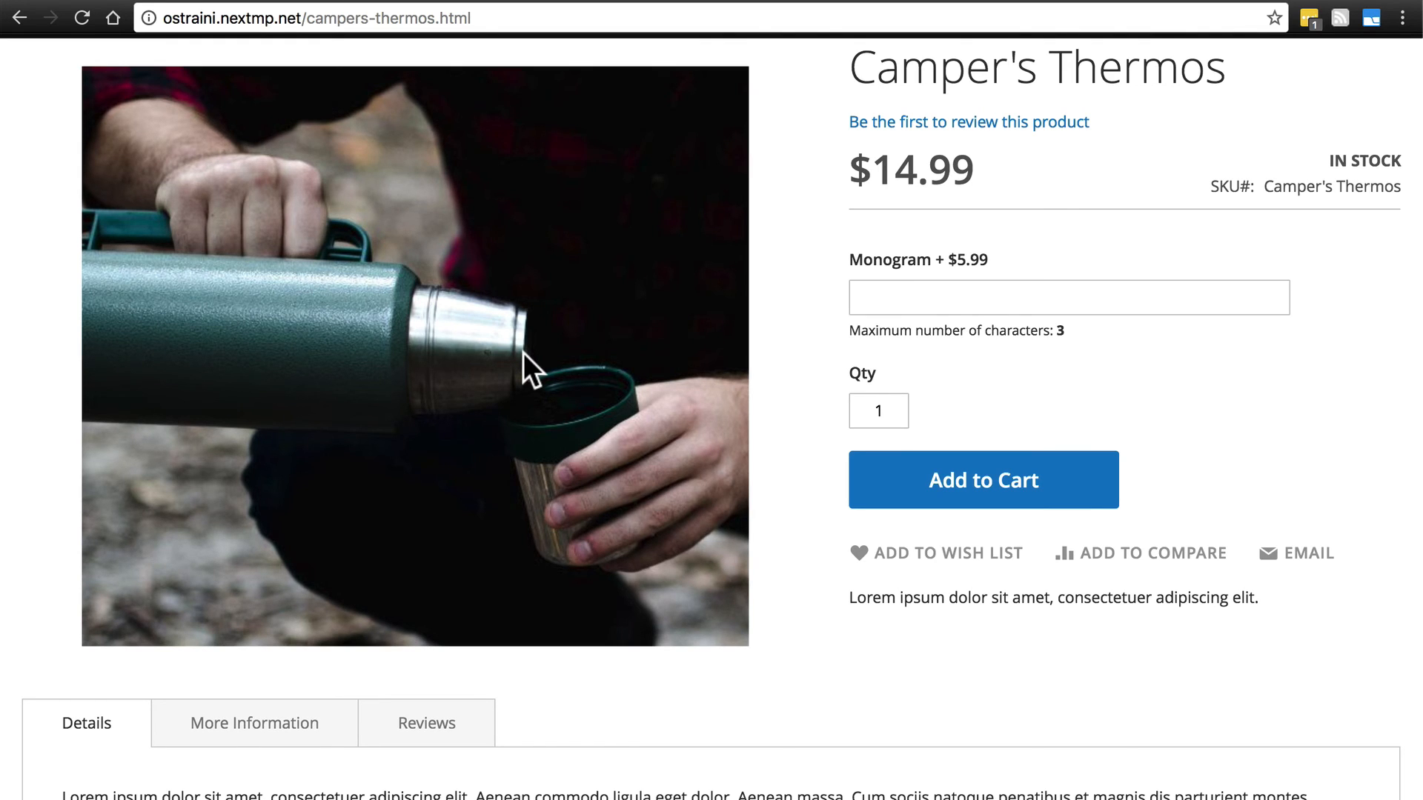
# - Check the More Information and Details content on the Camper's Thermos storefront page
pyautogui.scroll(-5, 523, 353)
pyautogui.click(288, 345)
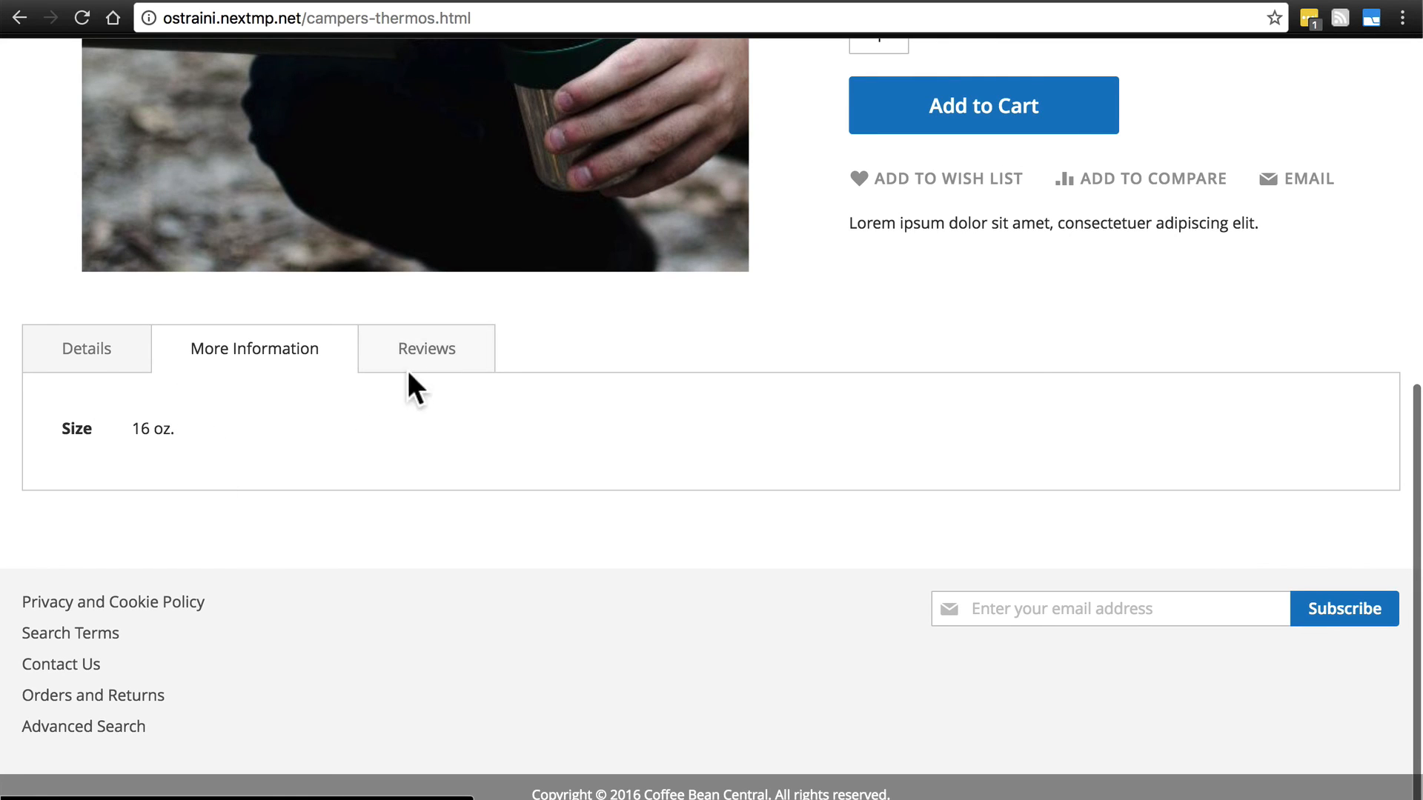
pyautogui.click(144, 370)
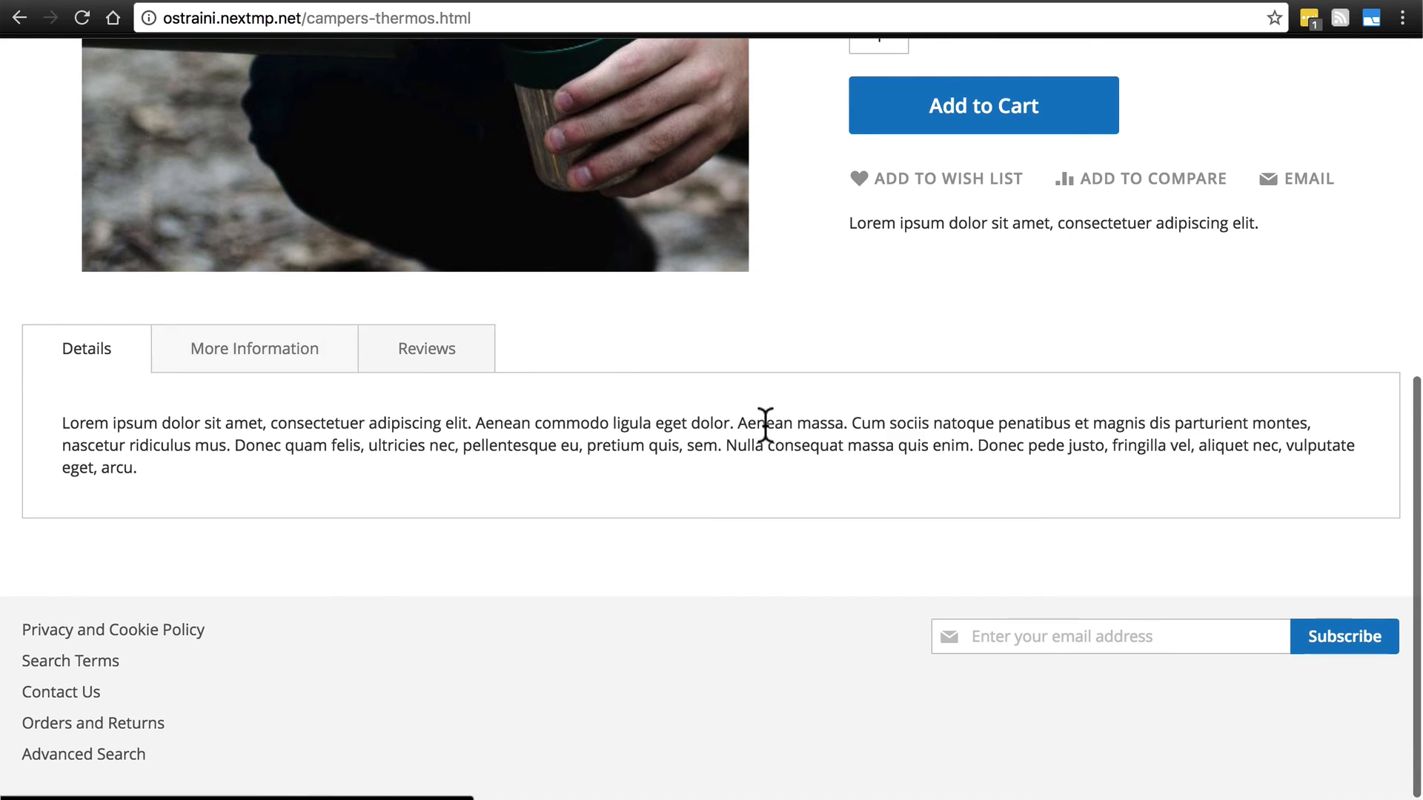
# - Enter RCR as the monogram on the storefront product page and apply it to the price
pyautogui.scroll(6, 763, 422)
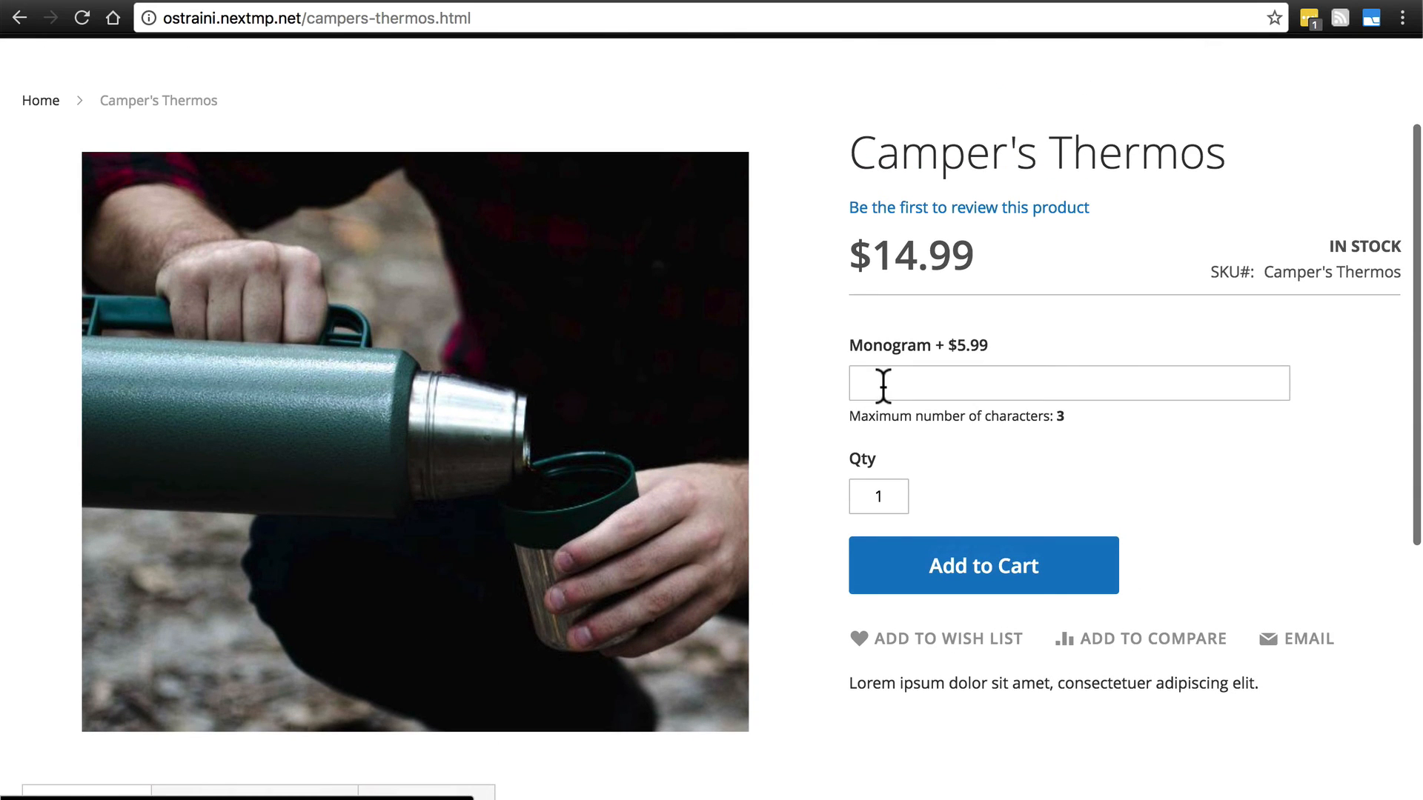
pyautogui.click(904, 384)
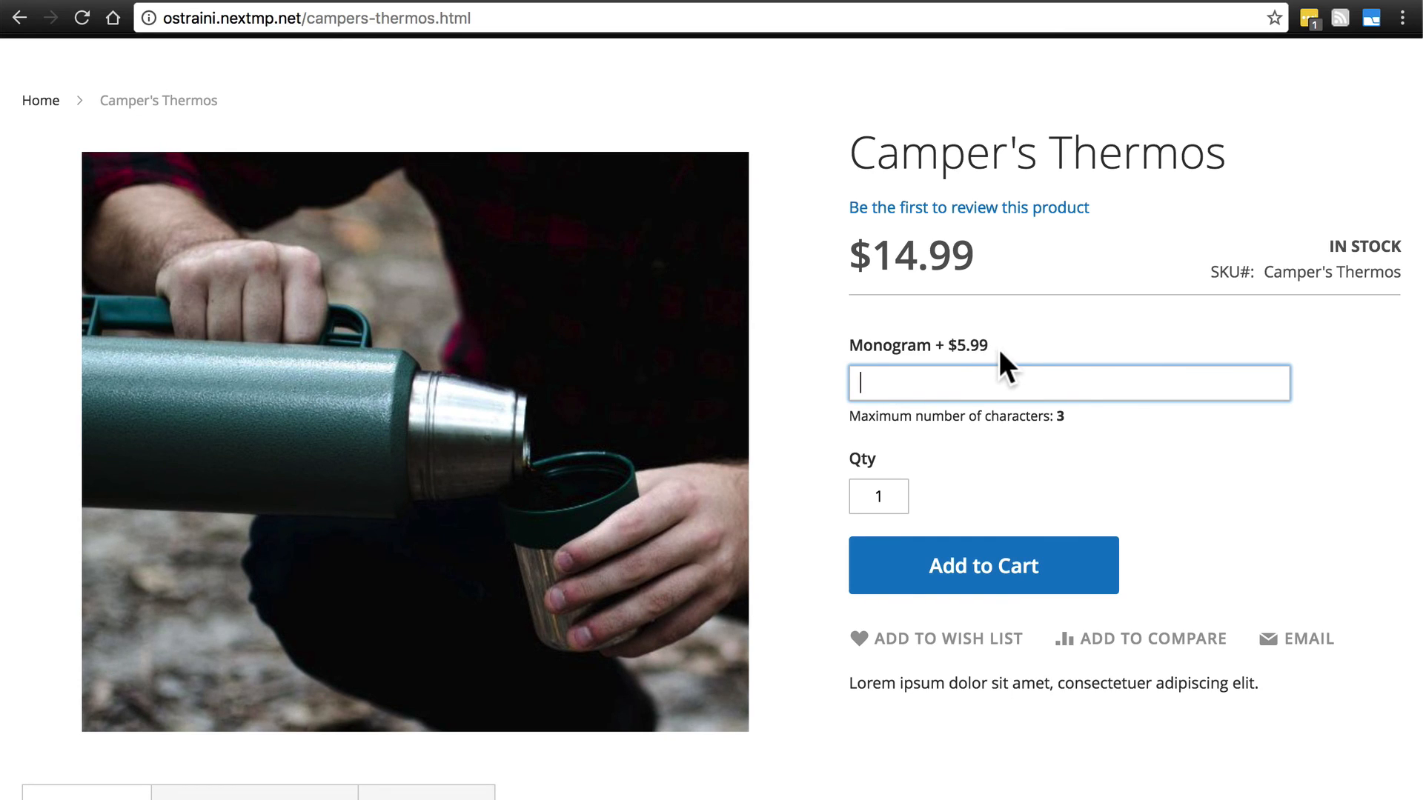
pyautogui.write('RCR')
pyautogui.click(990, 479)
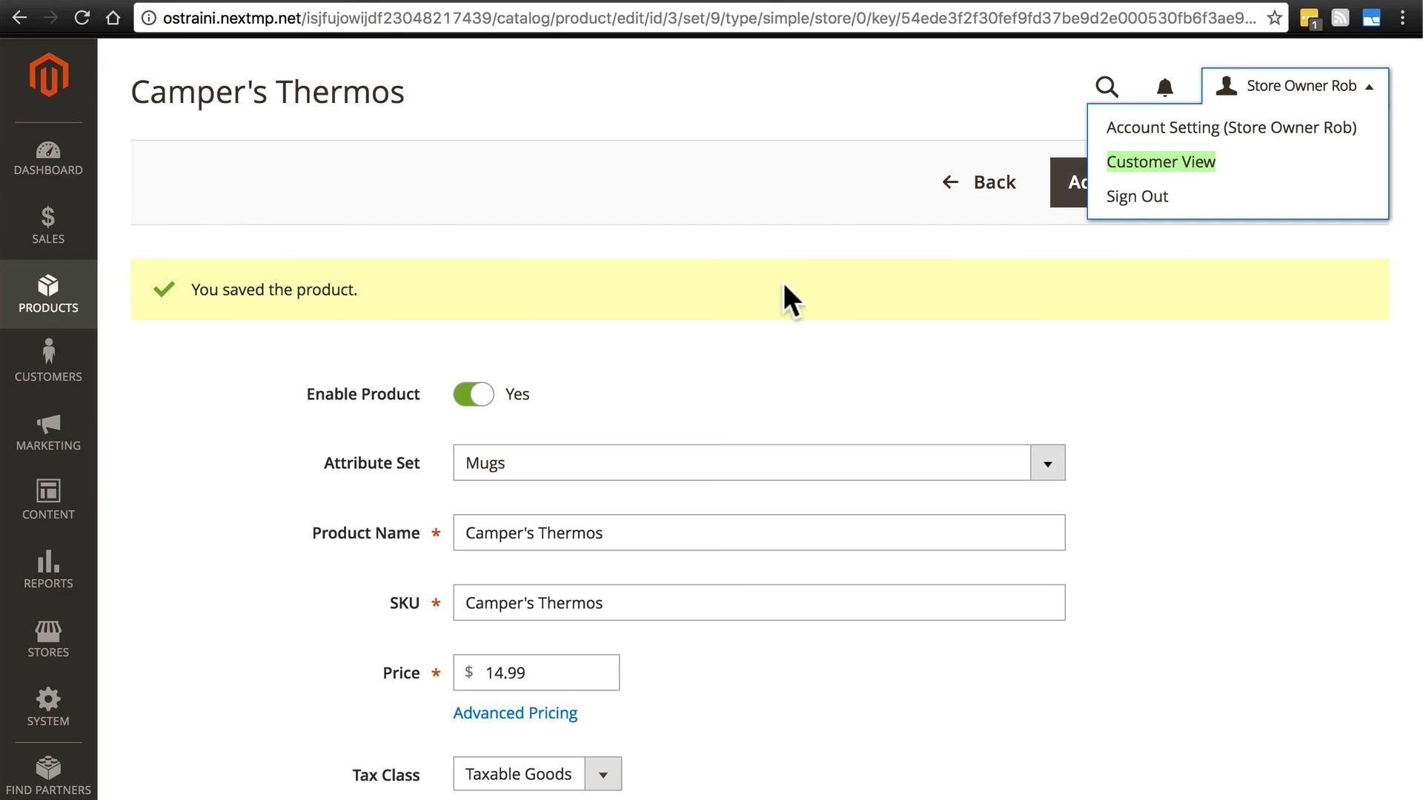
# - In the admin edit page of Camper's Thermos, open Images And Videos to examine the product's image and upload area
pyautogui.click(896, 331)
pyautogui.scroll(-14, 897, 331)
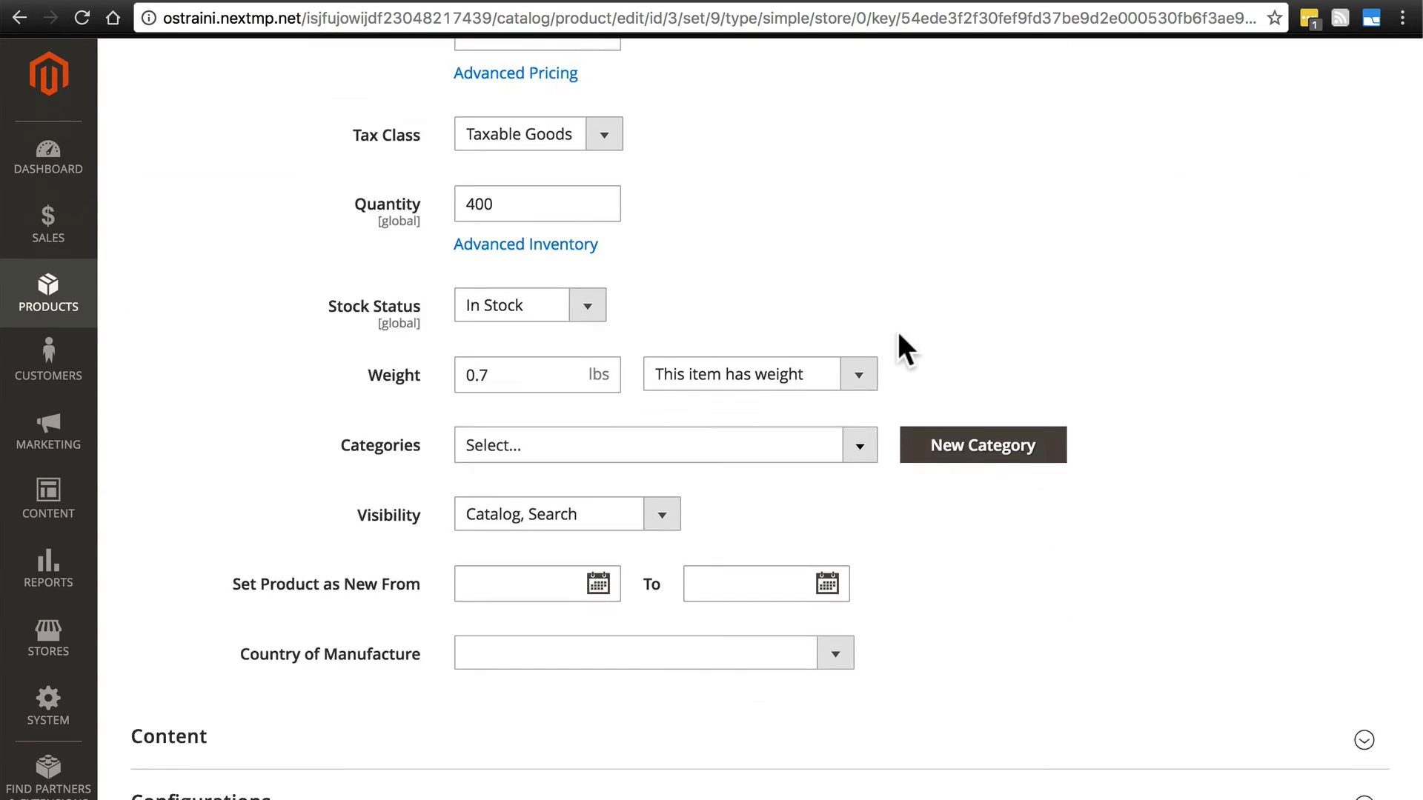
pyautogui.scroll(-5, 897, 331)
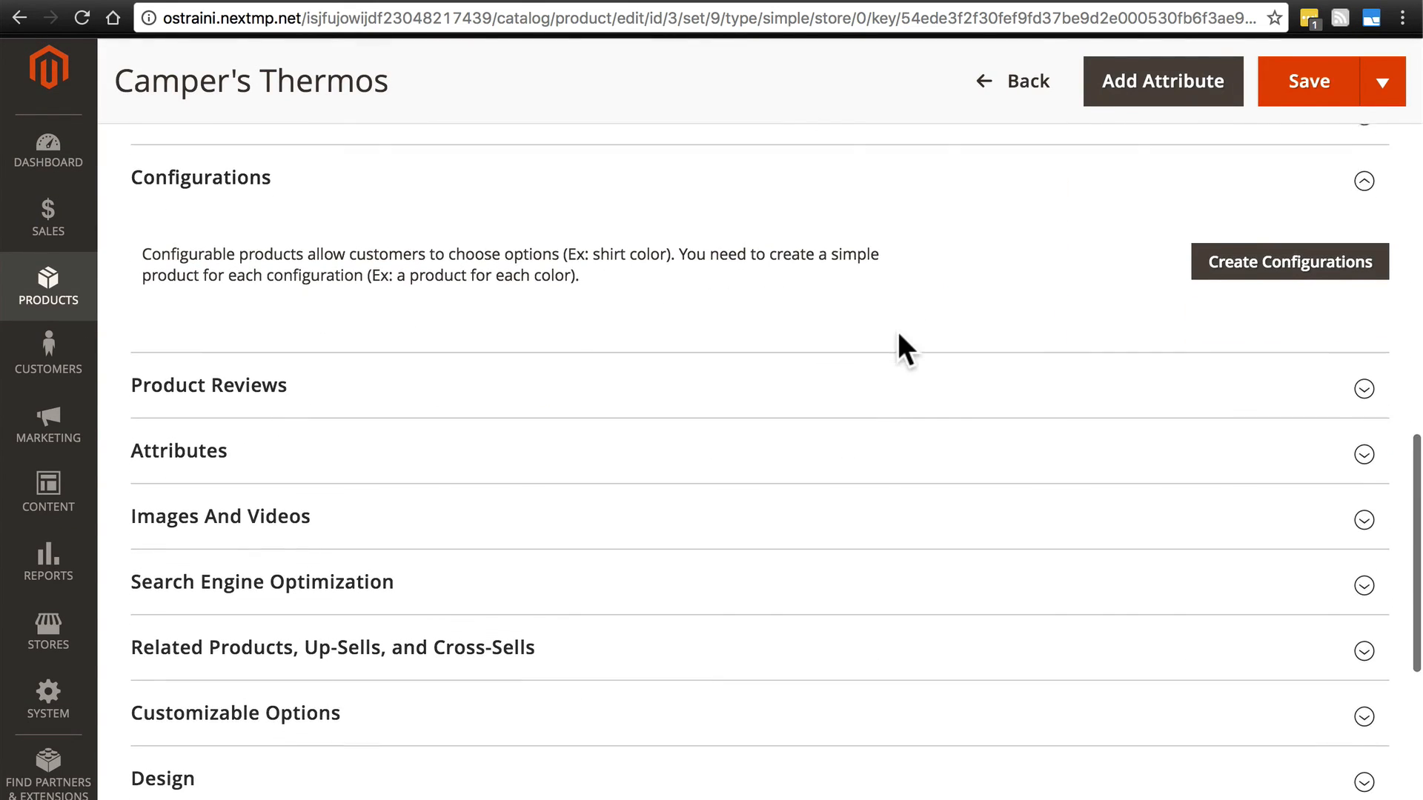
pyautogui.scroll(-2, 904, 352)
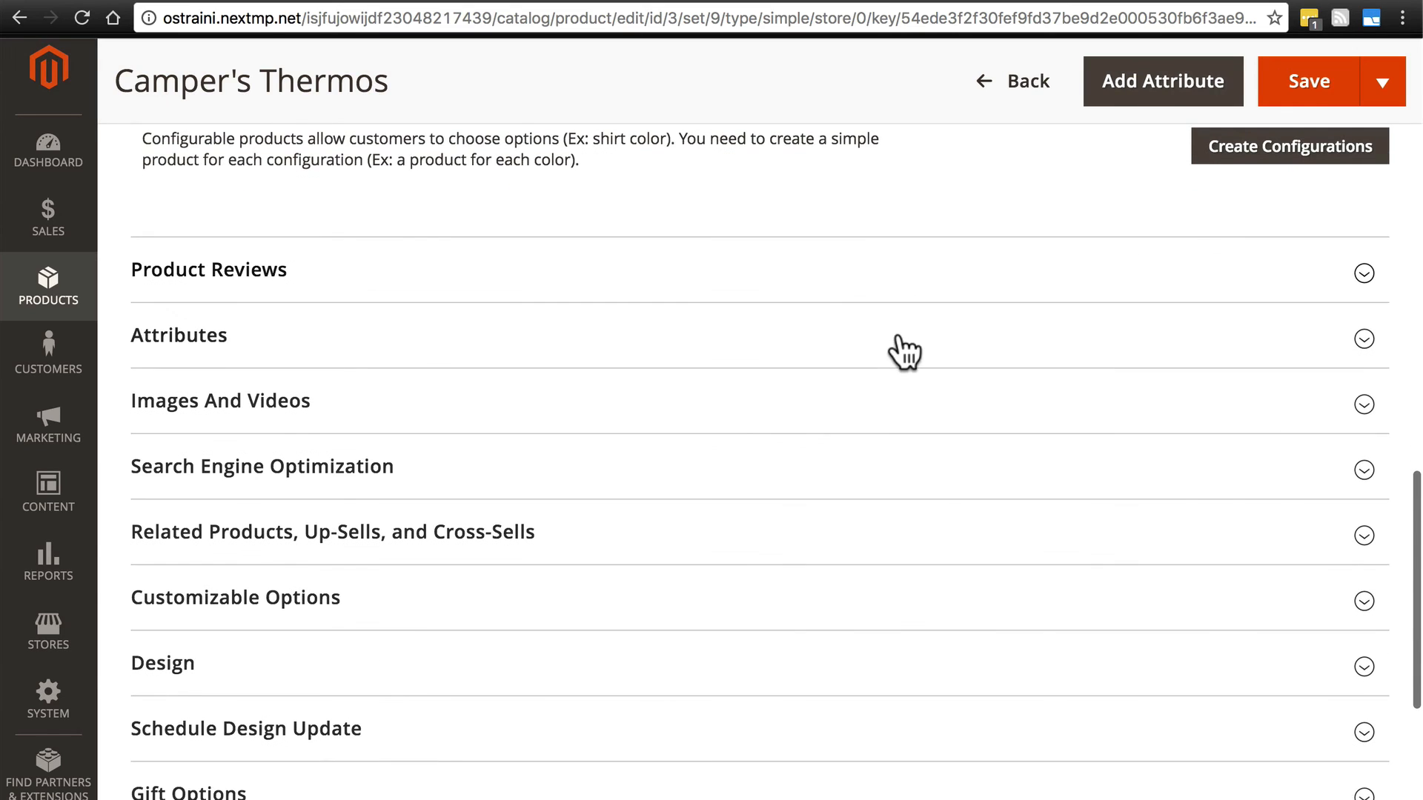
pyautogui.click(752, 400)
pyautogui.scroll(-3, 756, 408)
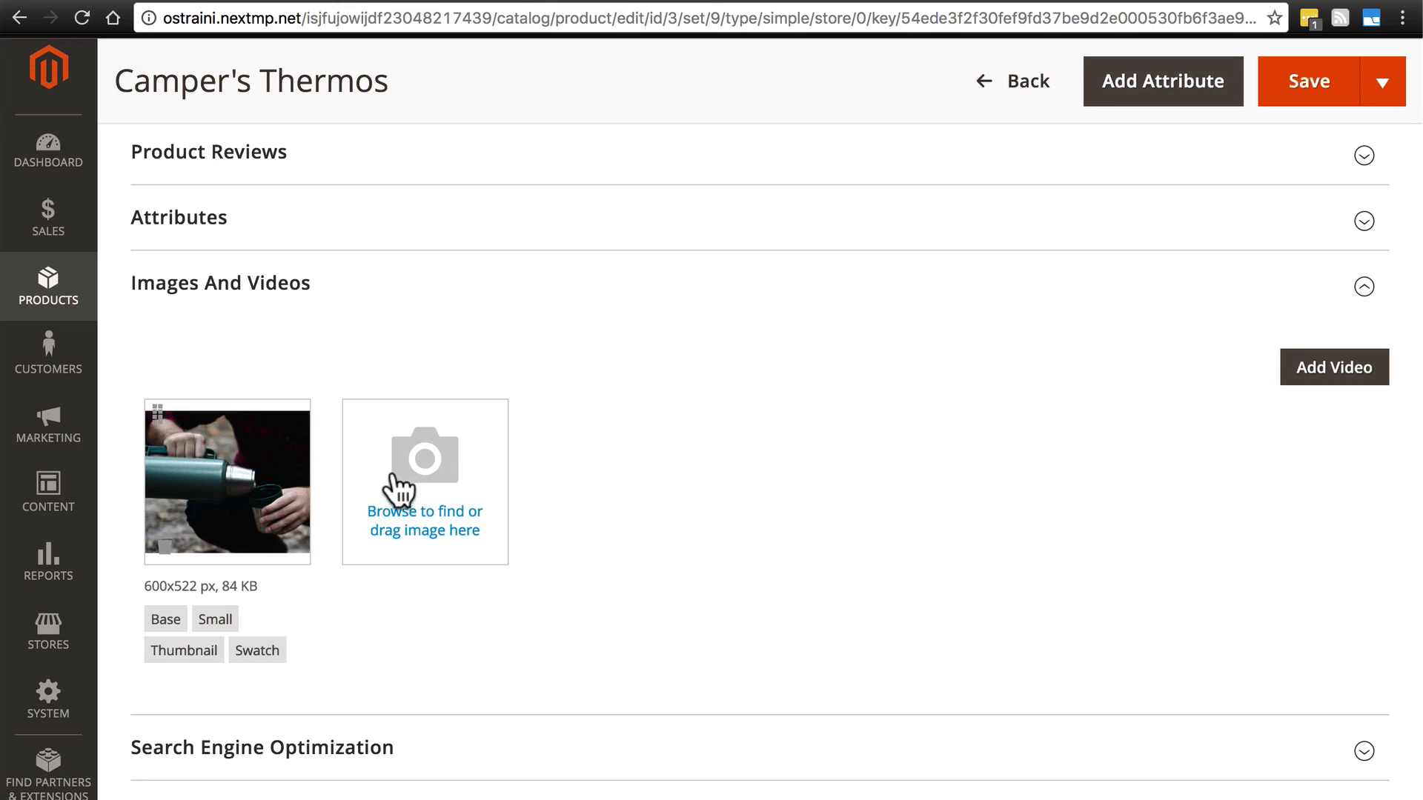
# - Switch back to the storefront product page and review its image, Monogram option and product details
pyautogui.click(446, 2)
pyautogui.scroll(-3, 563, 378)
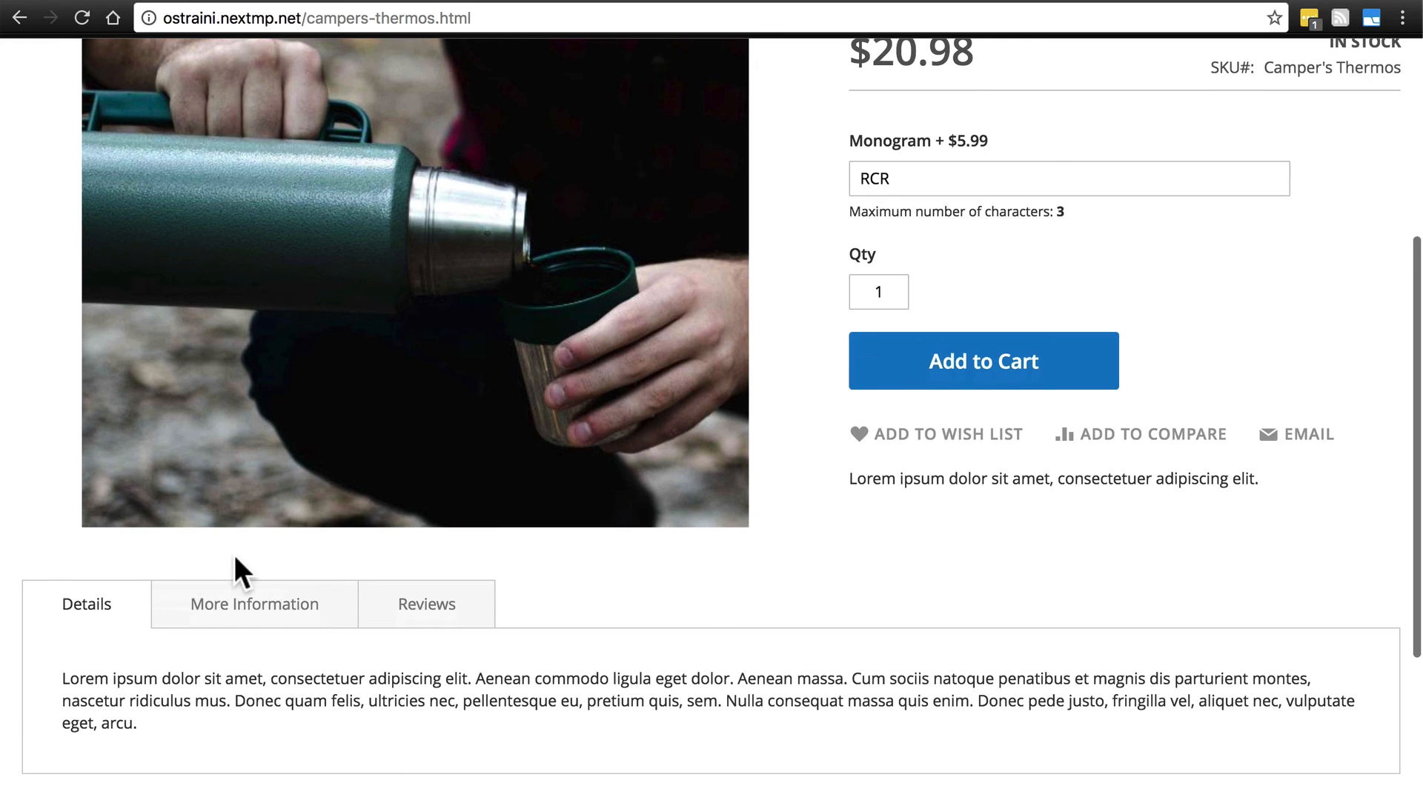
pyautogui.scroll(1, 281, 507)
pyautogui.scroll(-2, 287, 308)
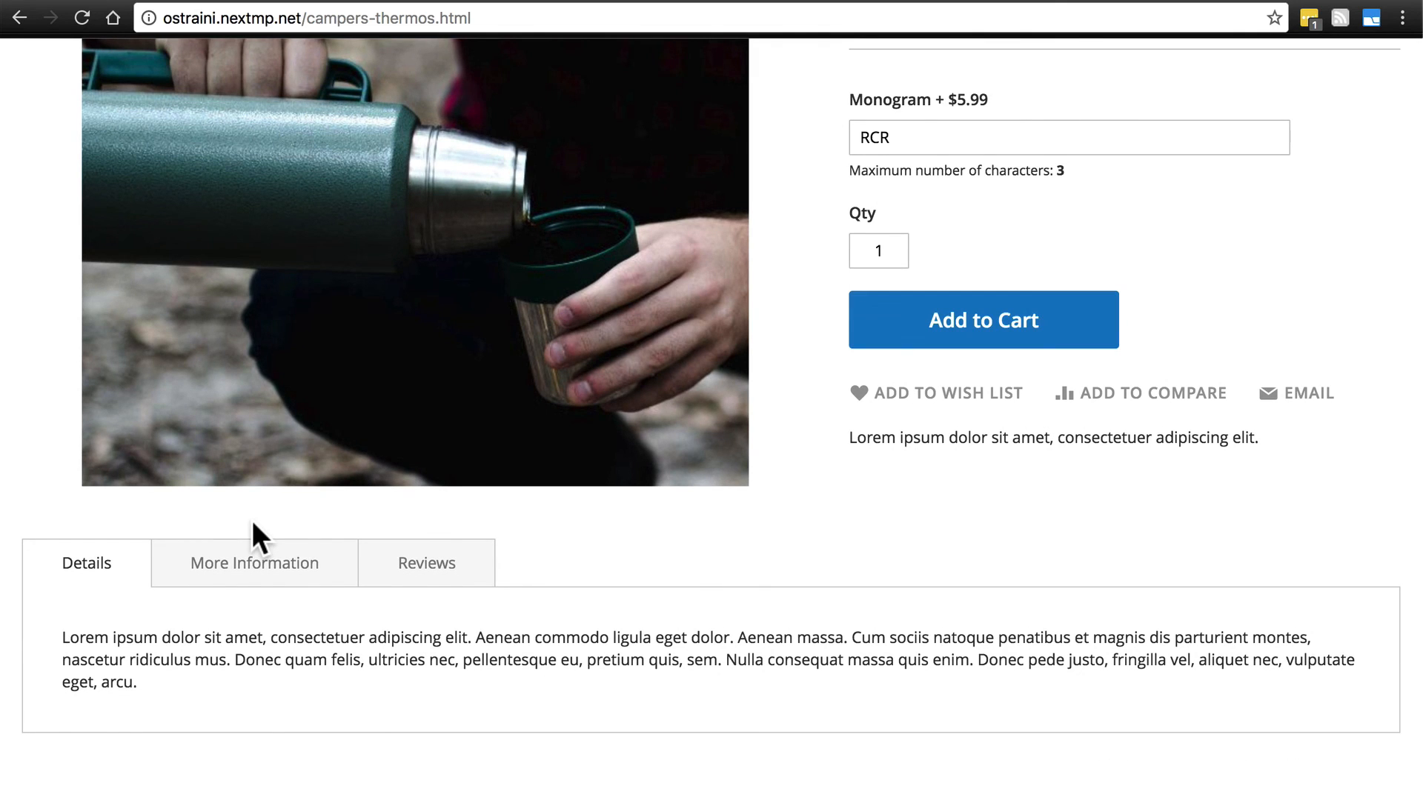
pyautogui.scroll(3, 252, 518)
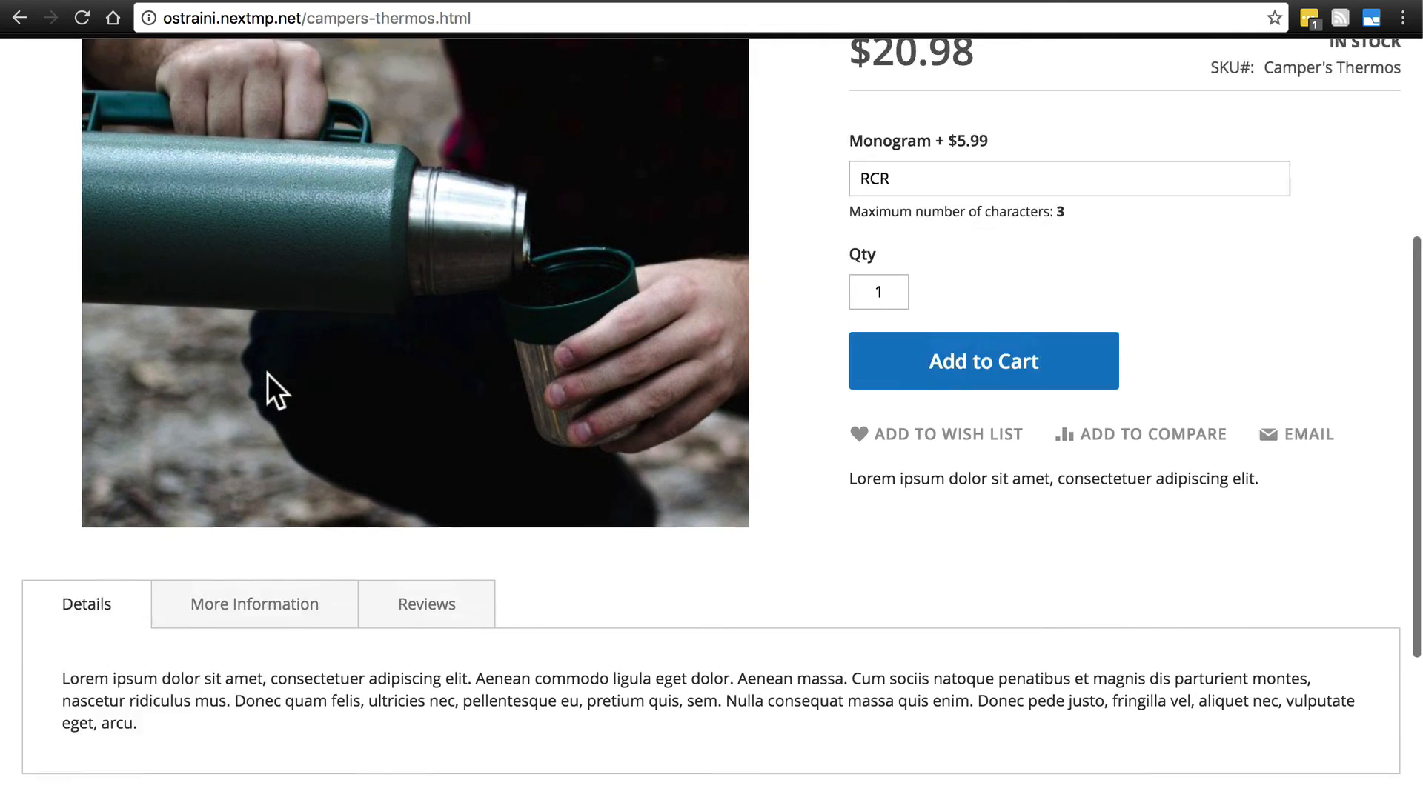